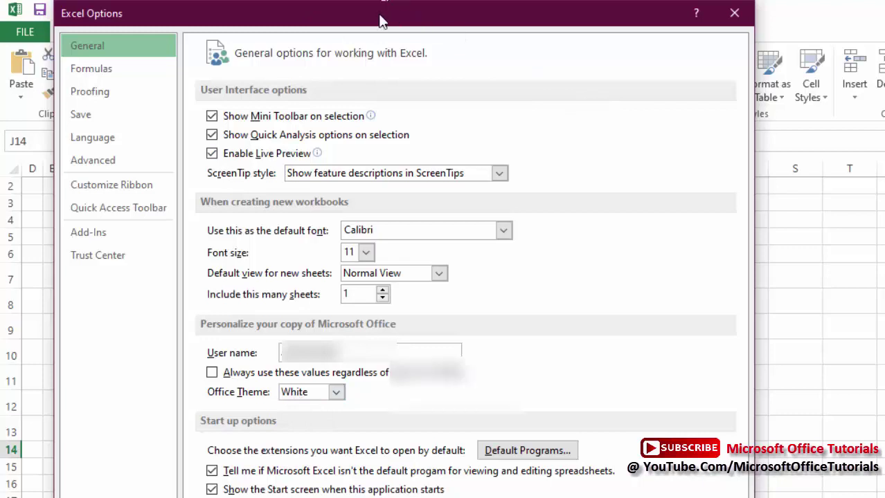
Change the Office Theme to Dark Gray in the general Excel options and apply it
drag(380, 25, 596, 94)
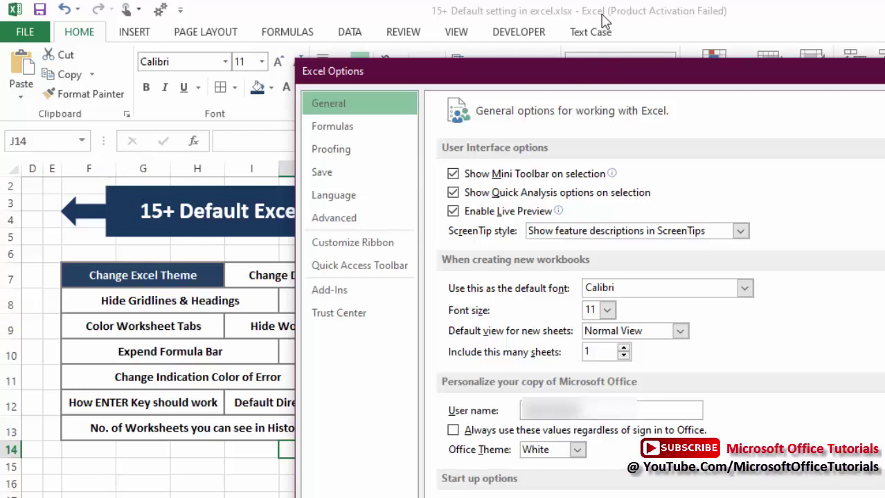
drag(607, 74, 602, 33)
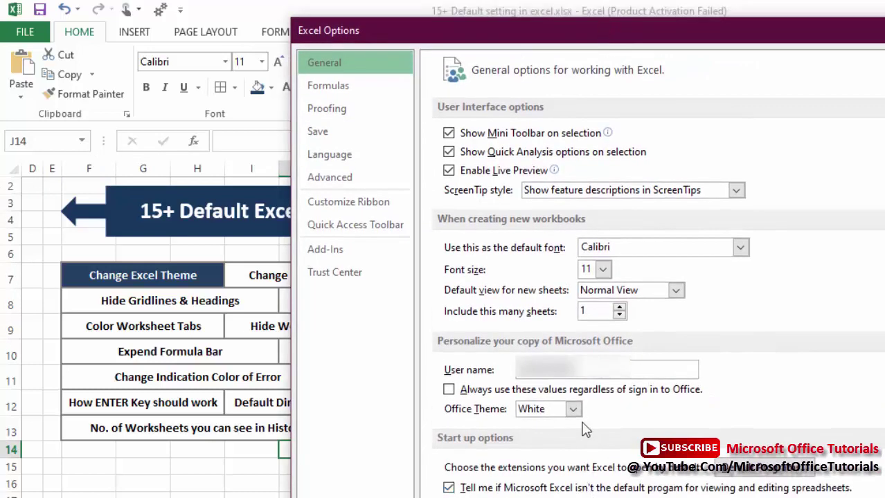
click(573, 410)
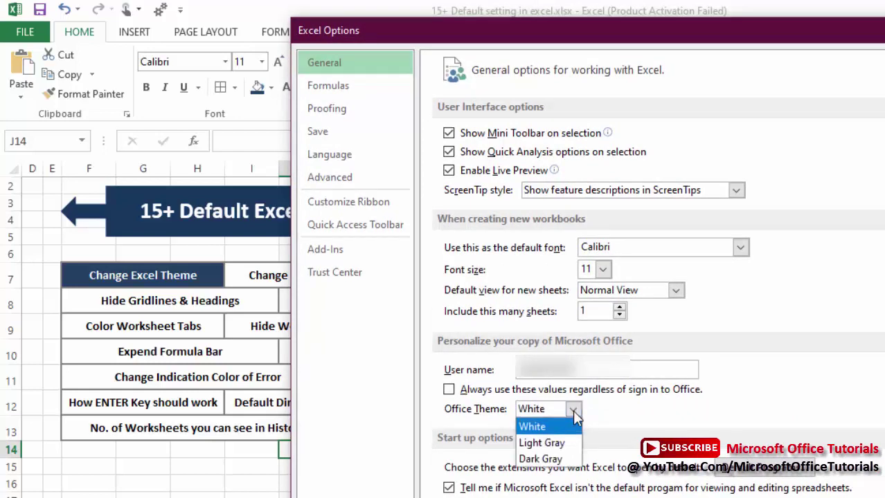
click(546, 459)
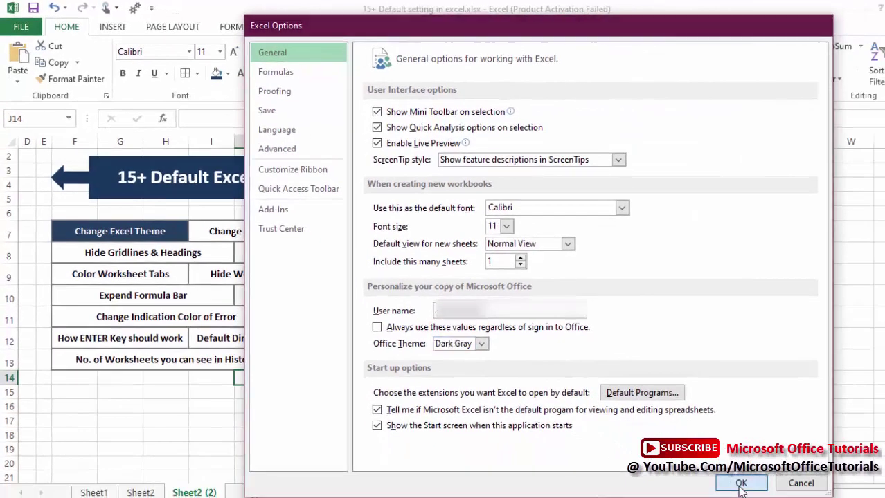
click(739, 482)
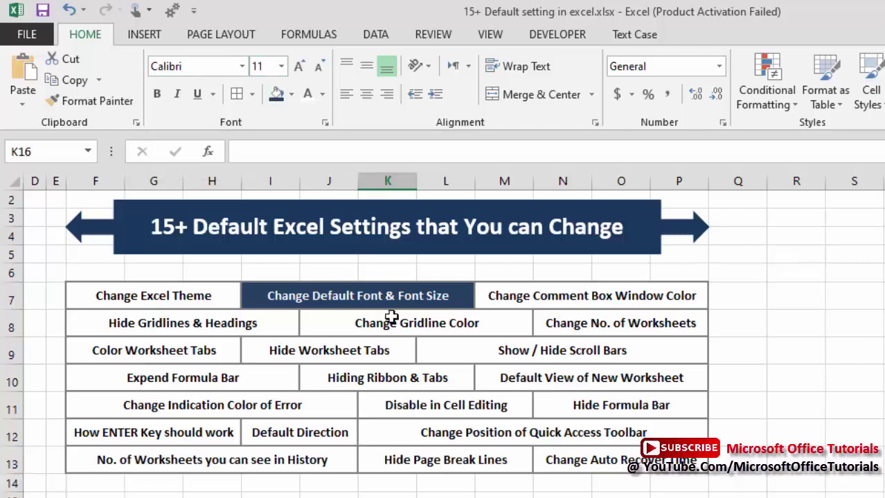
Reopen the general Excel options and set the default font for new workbooks to Body Font
click(30, 36)
click(72, 445)
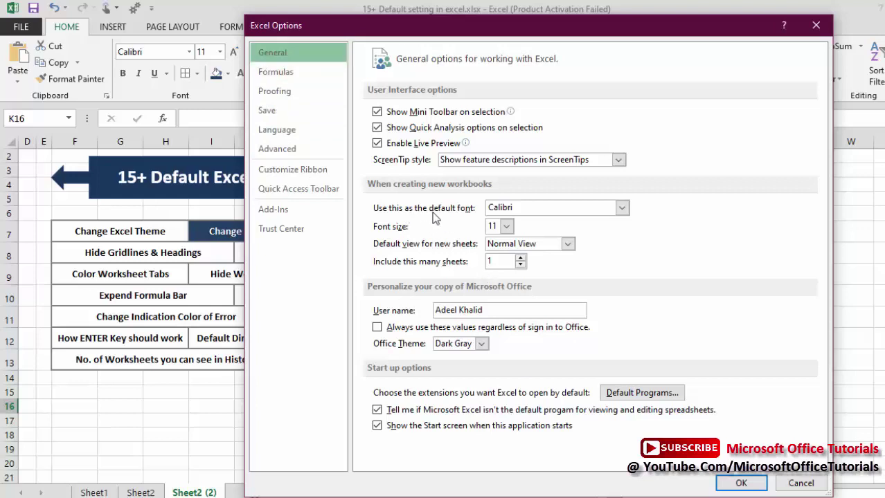
click(621, 210)
scroll(634, 256, down, 5)
drag(632, 278, 632, 231)
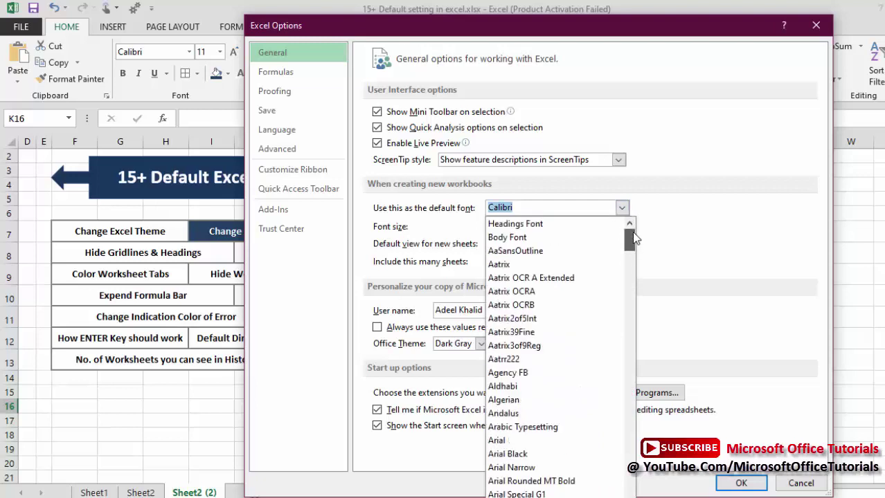
click(533, 239)
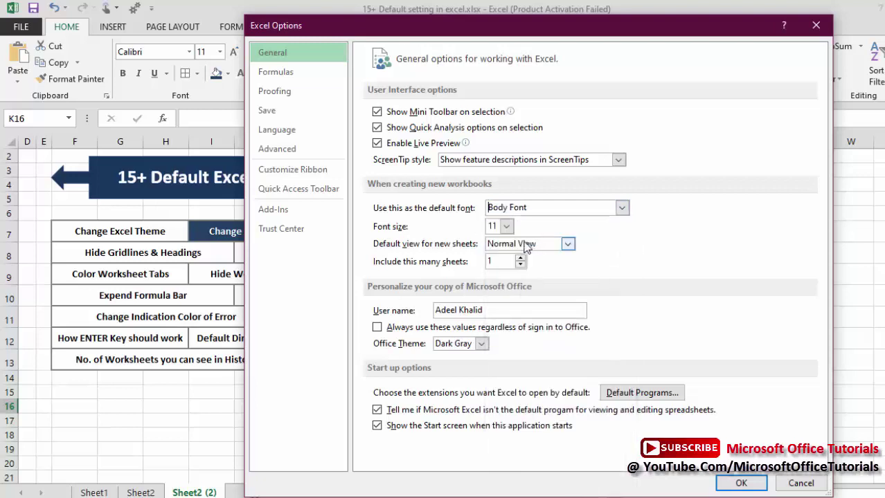
Set the default font size for new workbooks to 20, apply the options and dismiss the restart notice
click(495, 227)
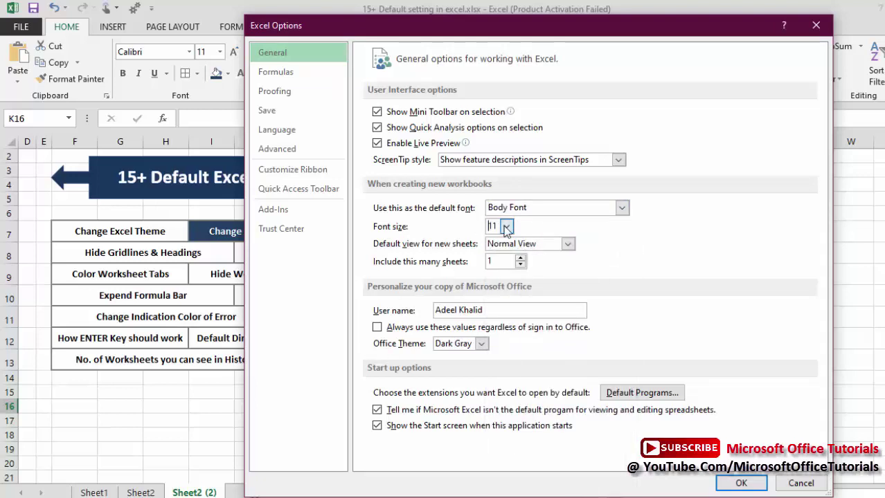
click(506, 228)
click(504, 349)
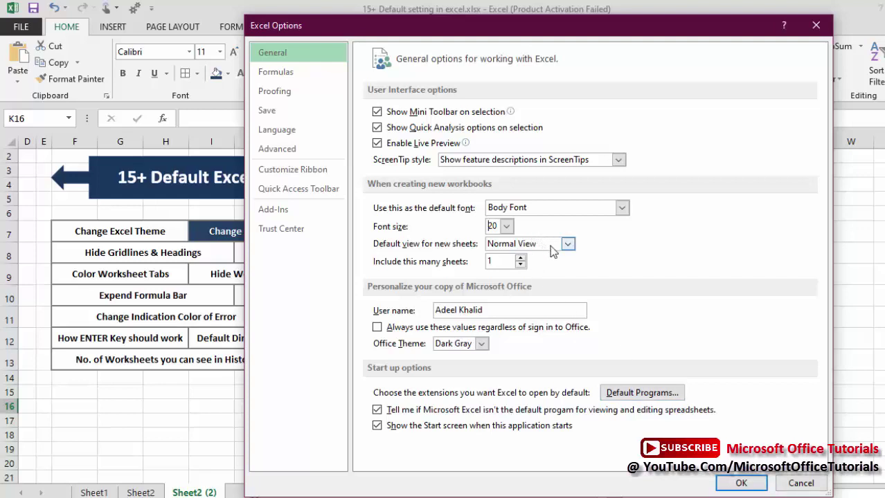
click(740, 484)
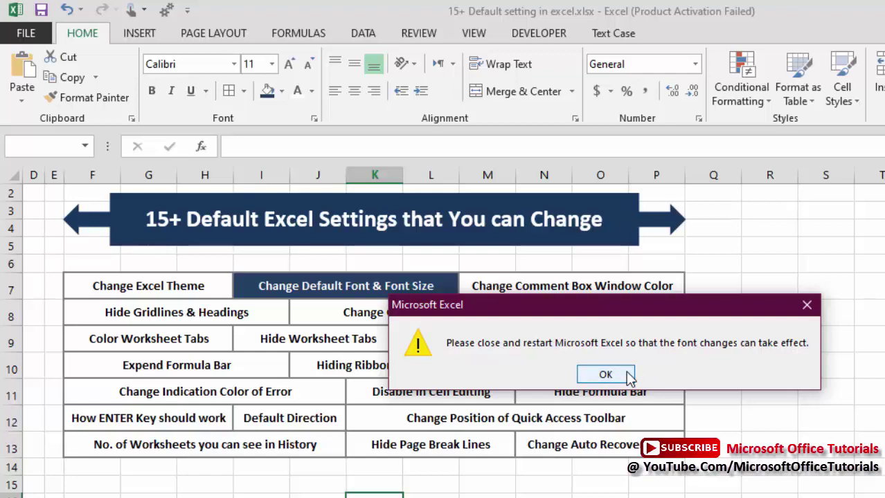
click(605, 375)
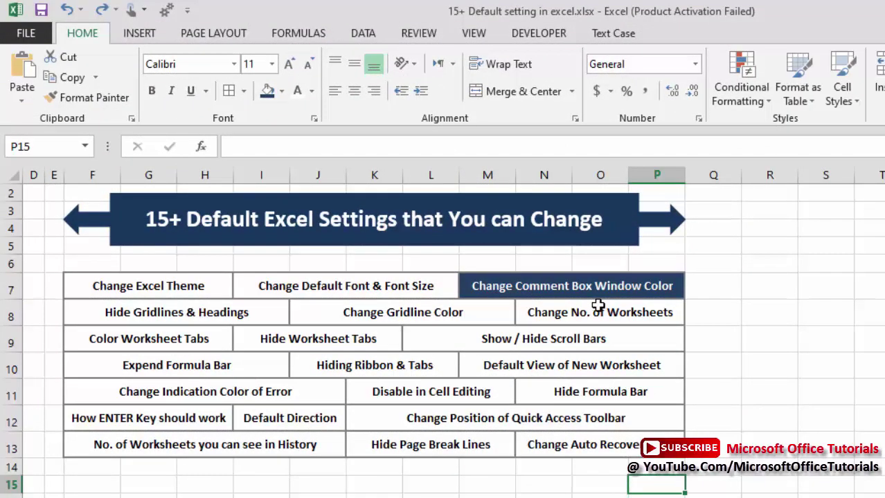
Insert a comment in cell Q7, beside the Change Comment Box Window Color entry, and delete the author name inside it
click(710, 290)
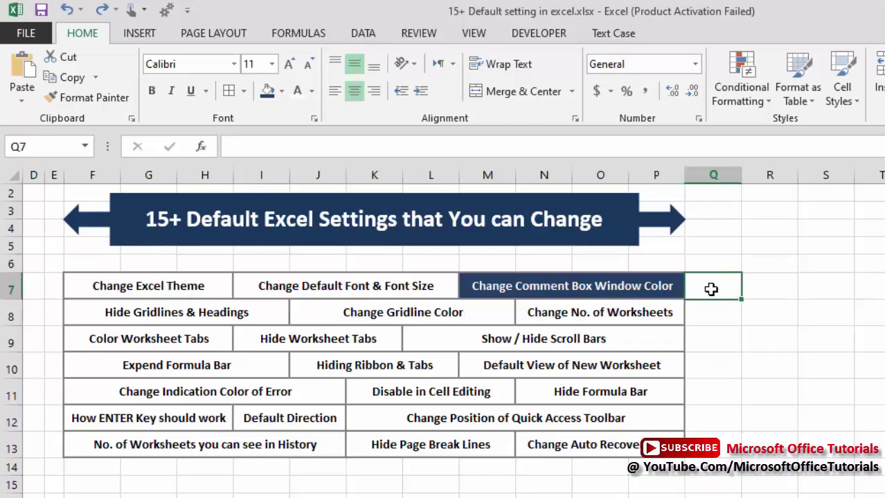
right_click(710, 289)
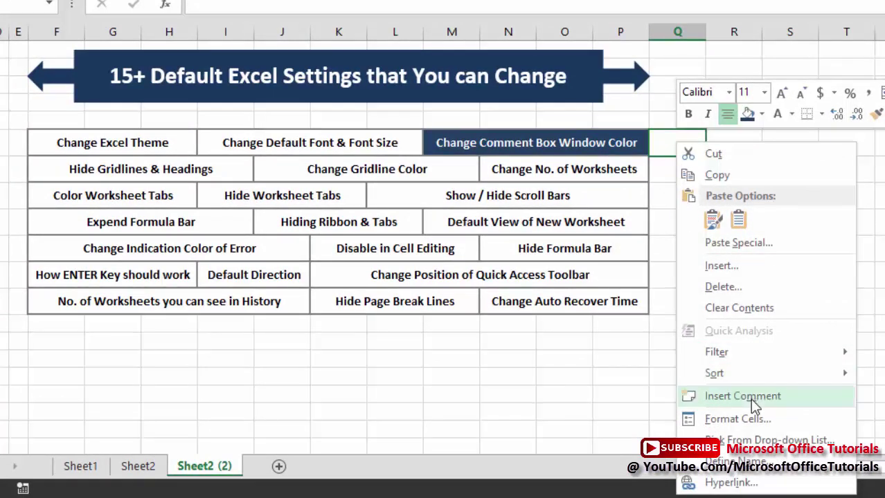
click(751, 401)
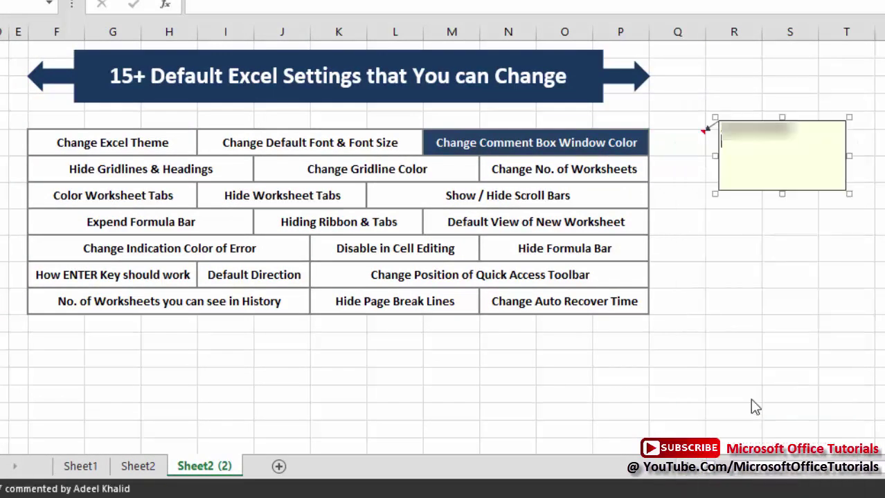
key(BackSpace)
key(BackSpace)
key(BackSpace)
key(BackSpace)
key(BackSpace)
key(BackSpace)
key(BackSpace)
key(BackSpace)
key(BackSpace)
key(BackSpace)
key(BackSpace)
key(BackSpace)
key(BackSpace)
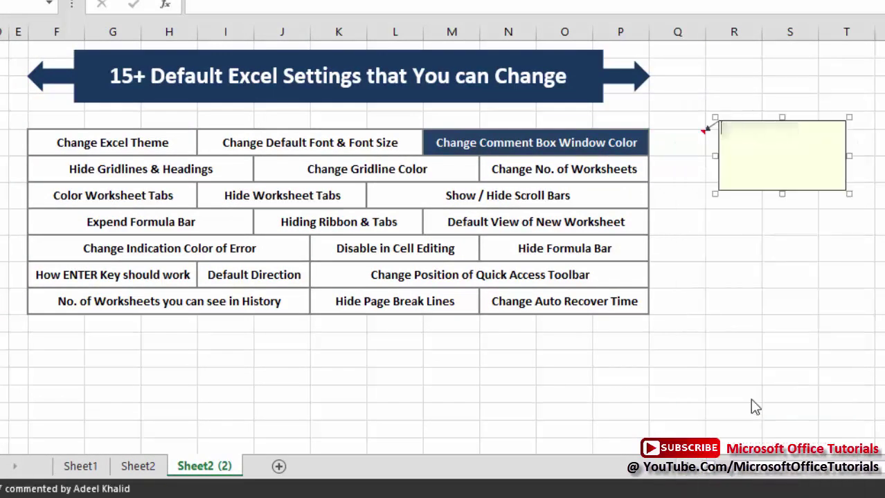
Make the comment on cell Q7 stay permanently displayed
click(692, 143)
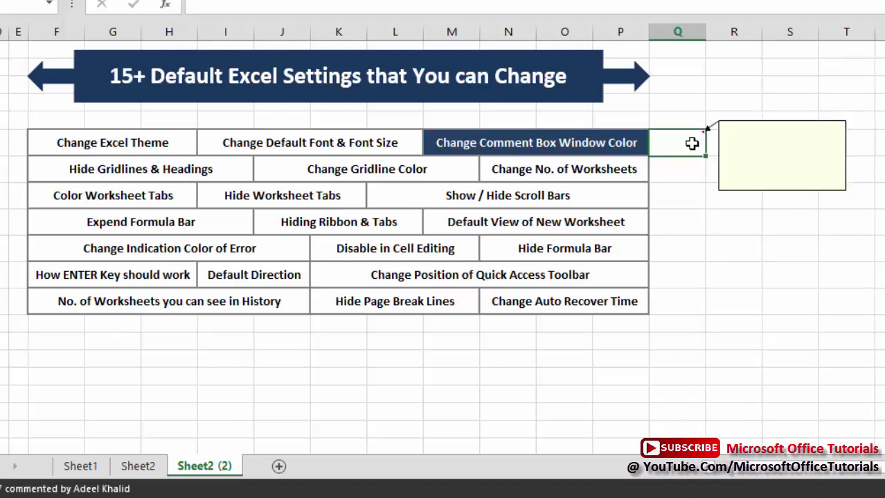
right_click(692, 143)
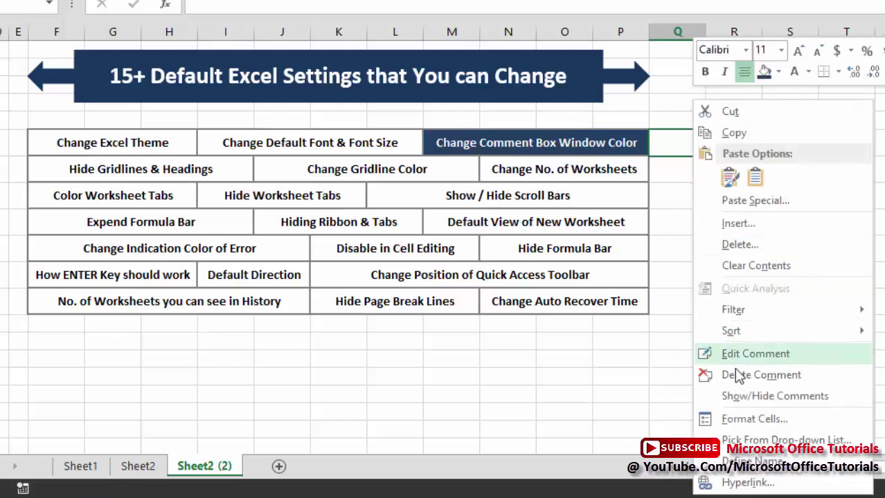
click(739, 397)
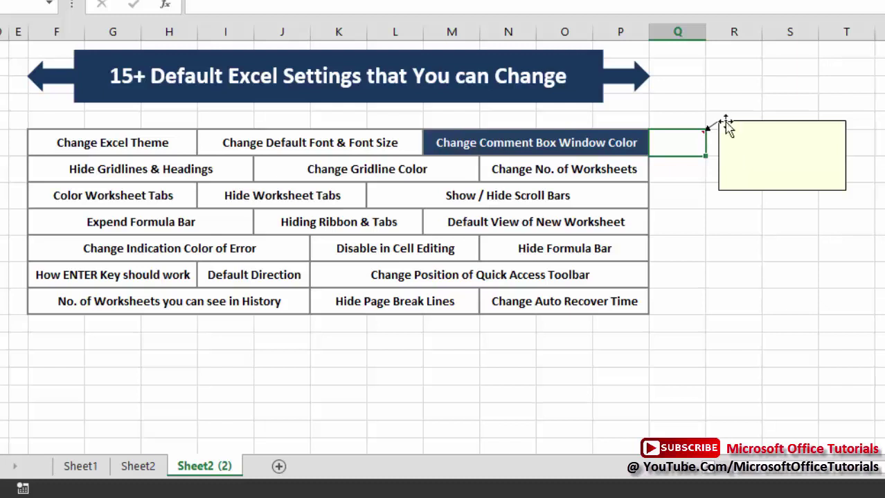
Format the comment box of cell Q7 with a red fill color
click(725, 123)
right_click(727, 124)
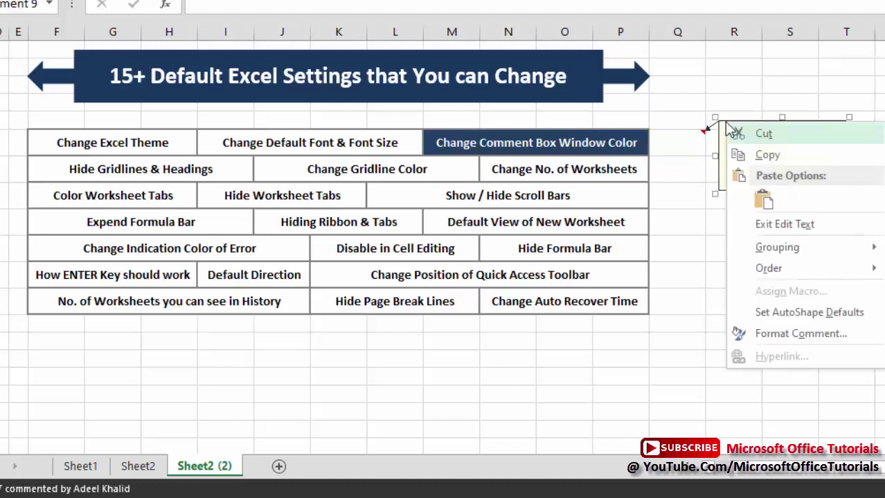
click(720, 126)
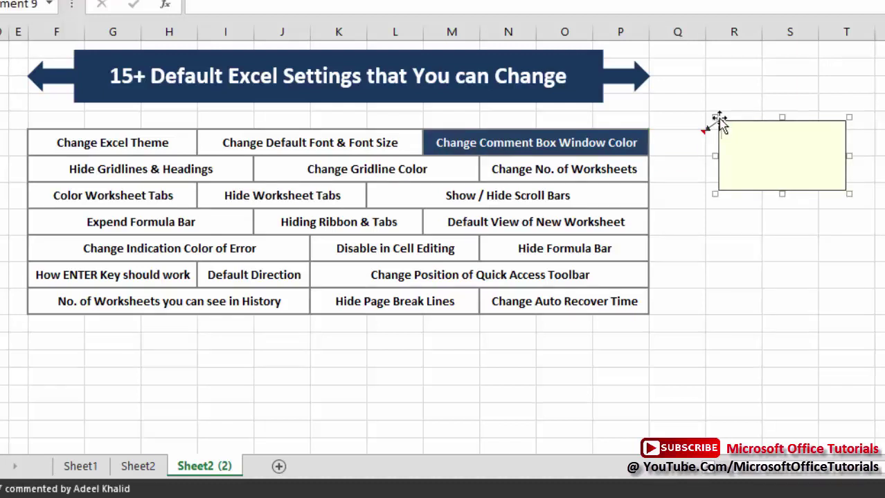
right_click(767, 118)
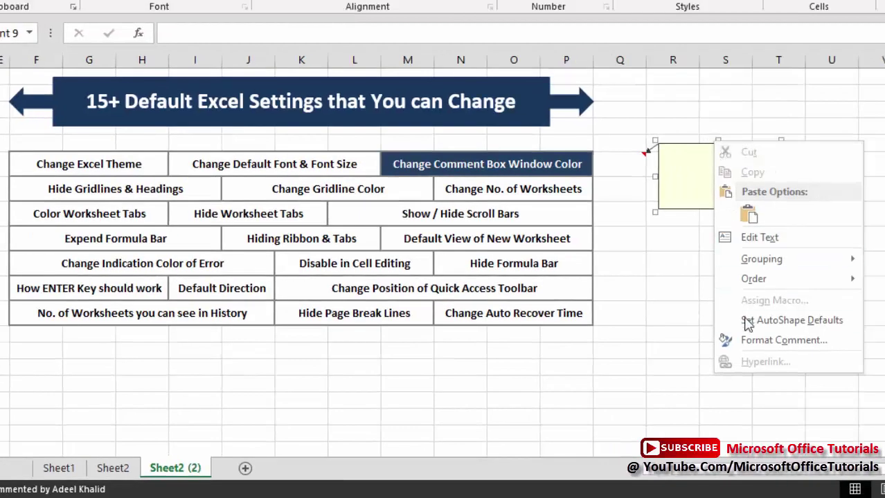
click(818, 336)
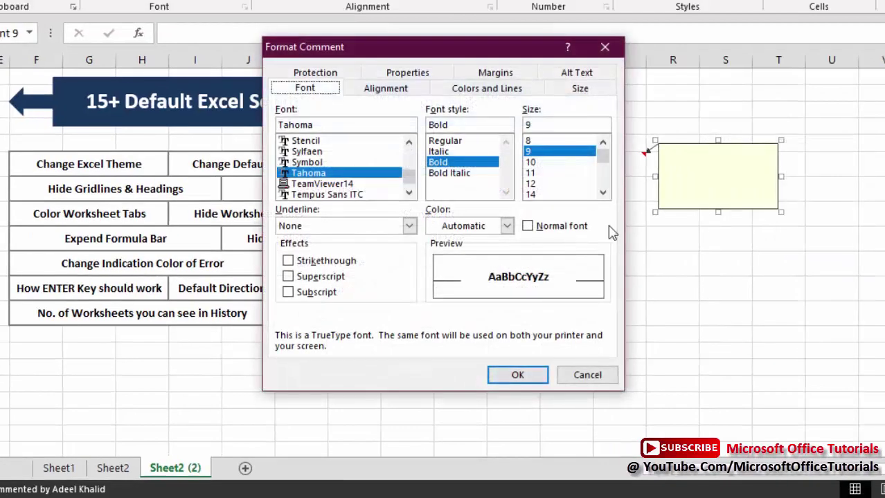
drag(474, 53, 498, 6)
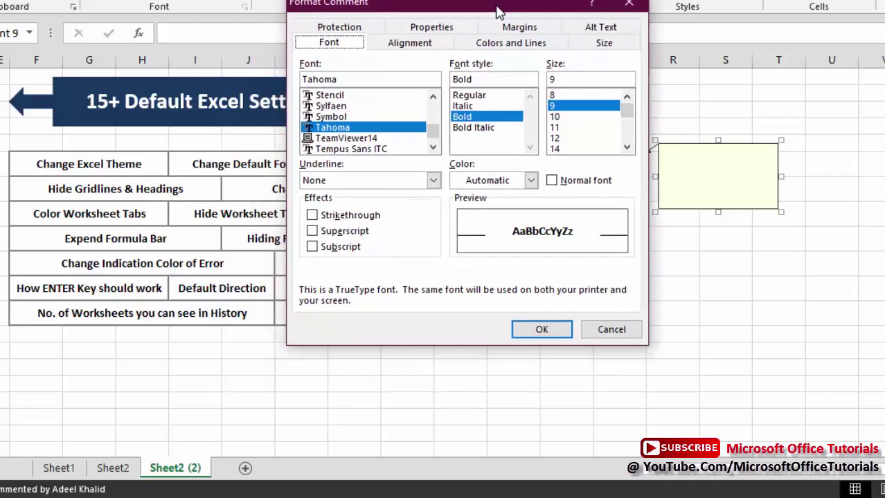
click(513, 53)
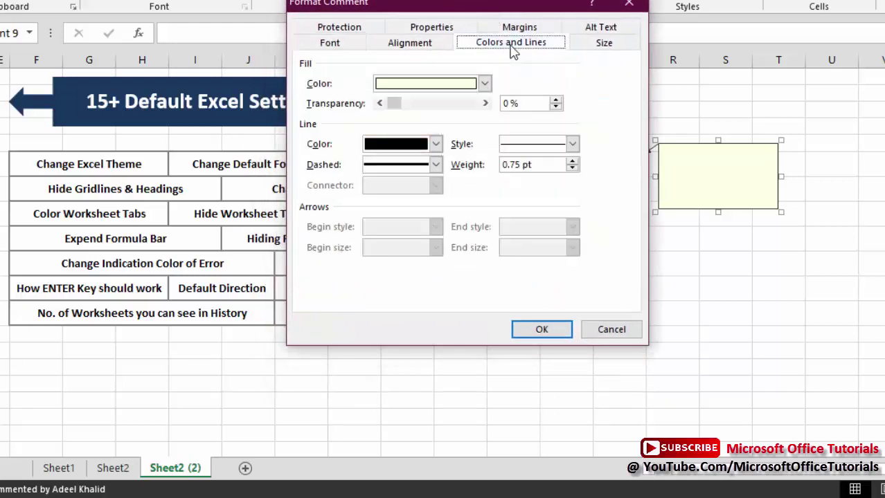
drag(542, 6, 526, 7)
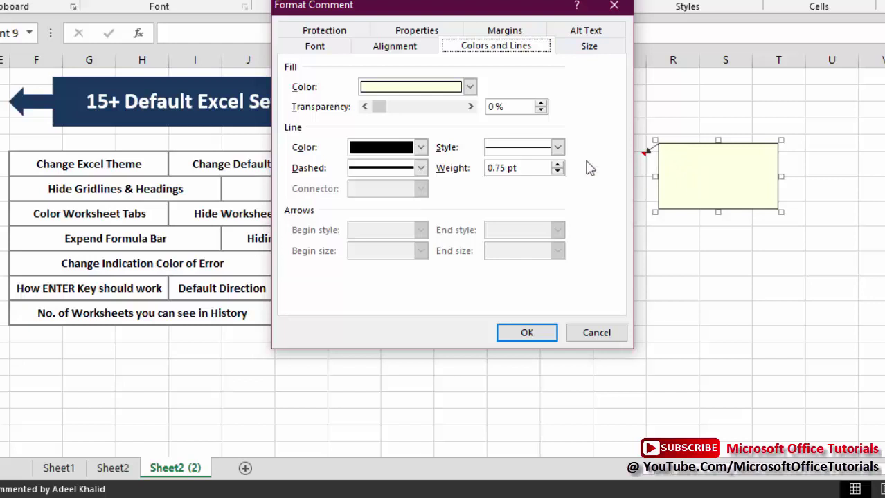
click(470, 87)
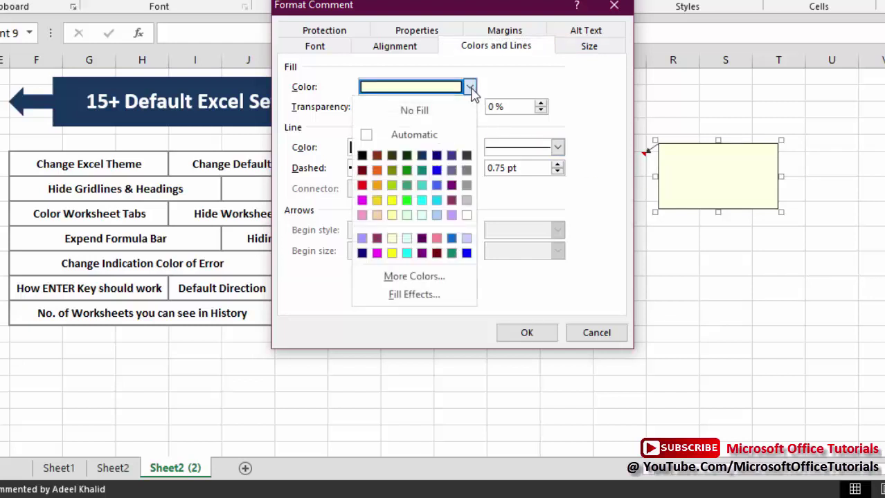
click(361, 185)
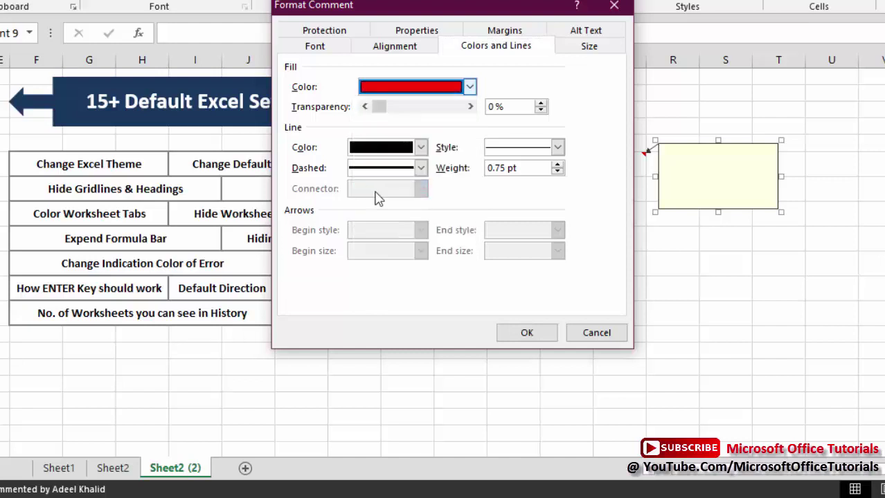
click(530, 332)
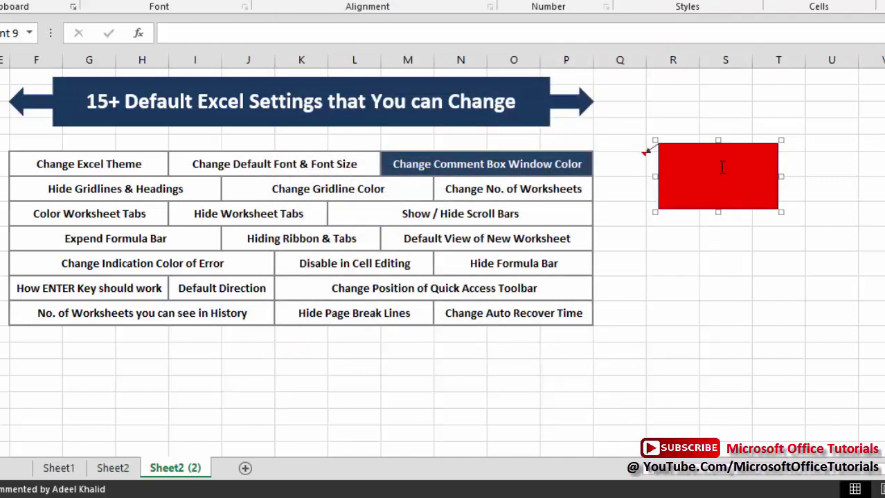
Set the border line color of the red comment box on cell Q7 to blue in its comment formatting
right_click(659, 145)
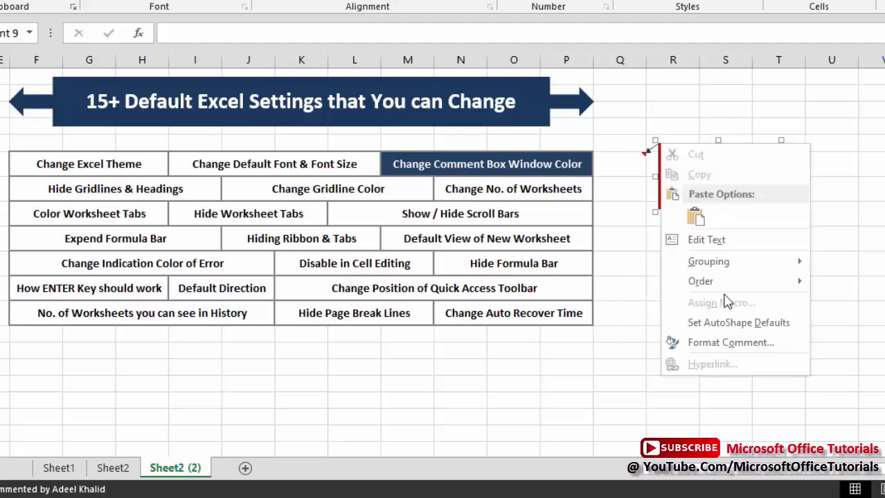
click(732, 344)
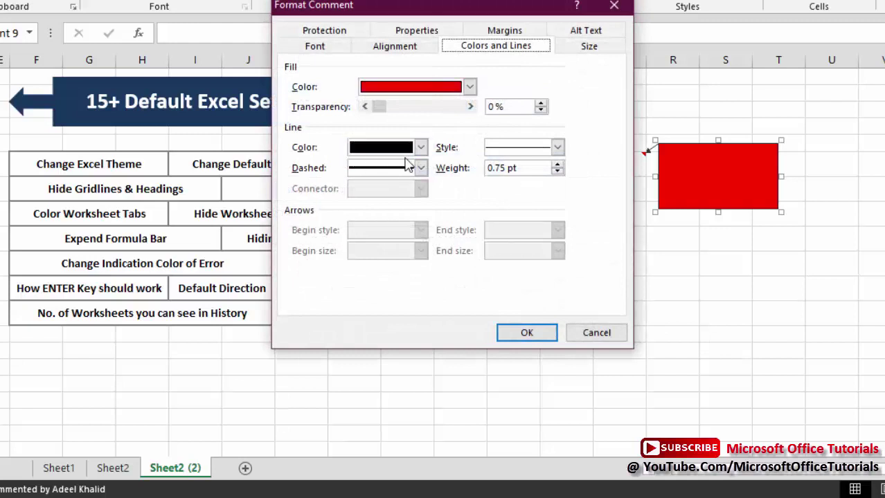
click(420, 148)
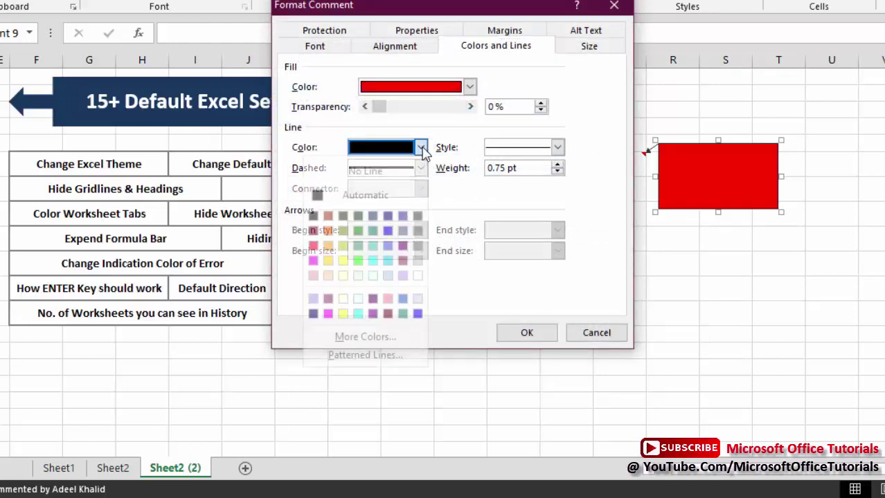
click(418, 314)
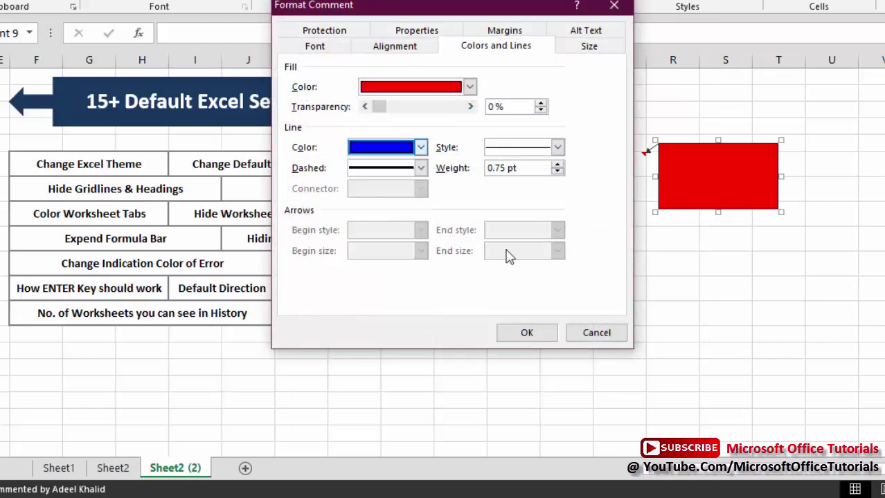
Give the comment box border the 6 pt triple line style, raise its weight to 6.5 pt and apply the formatting
click(557, 148)
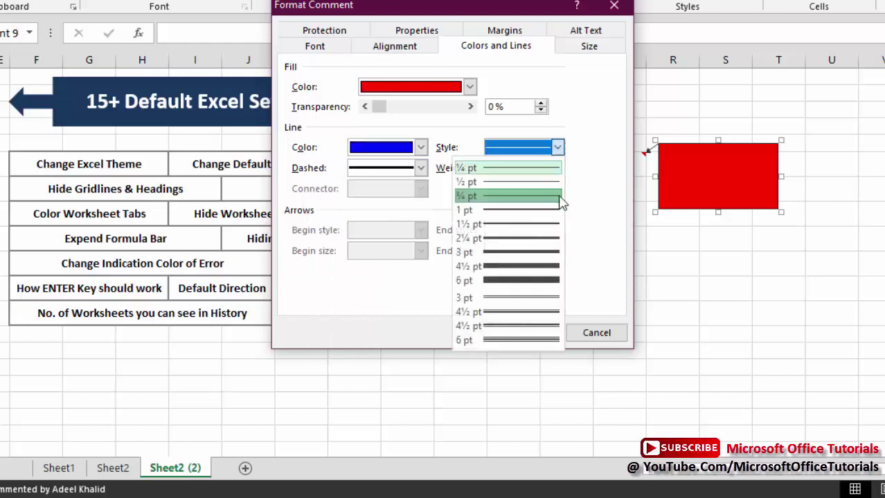
click(535, 341)
click(558, 166)
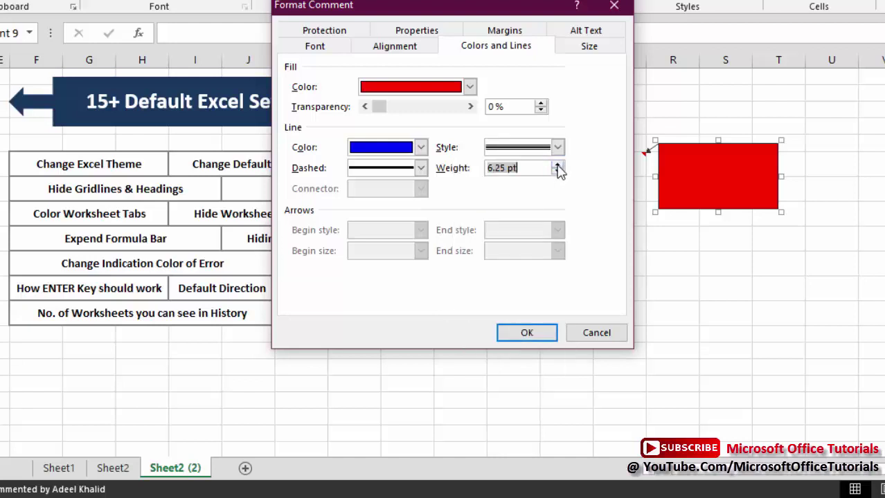
click(557, 166)
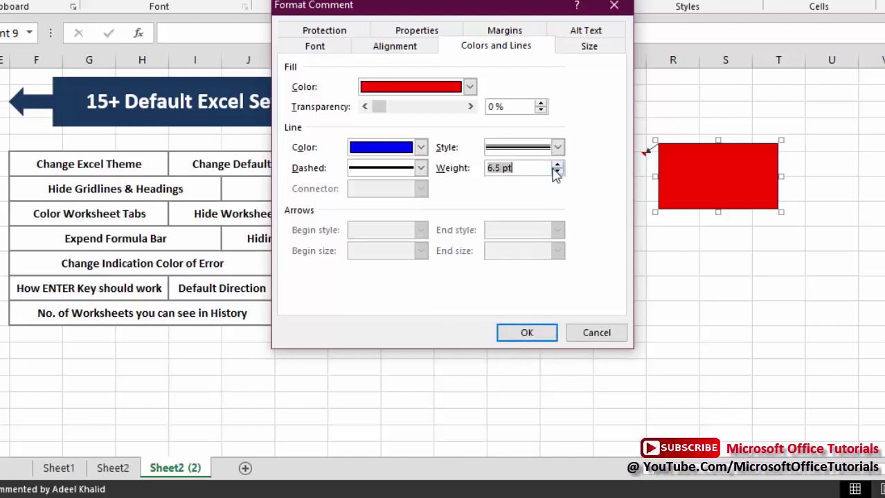
click(540, 333)
click(686, 258)
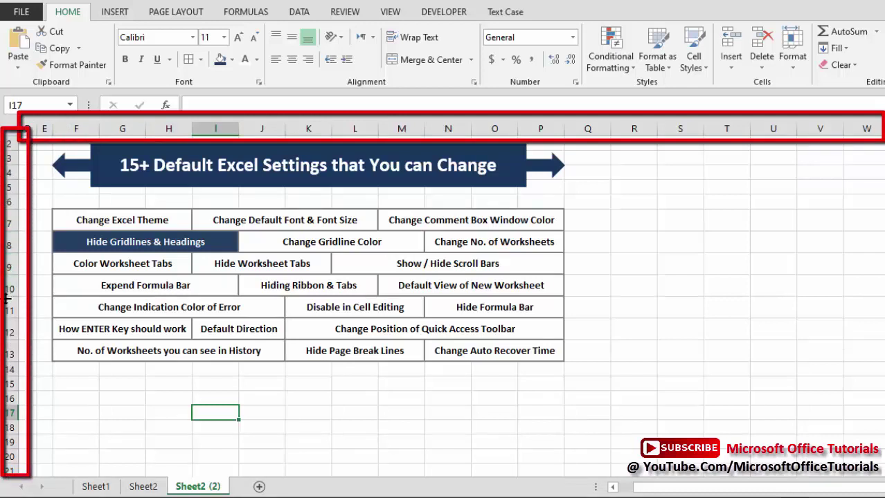
drag(626, 201, 651, 263)
click(733, 196)
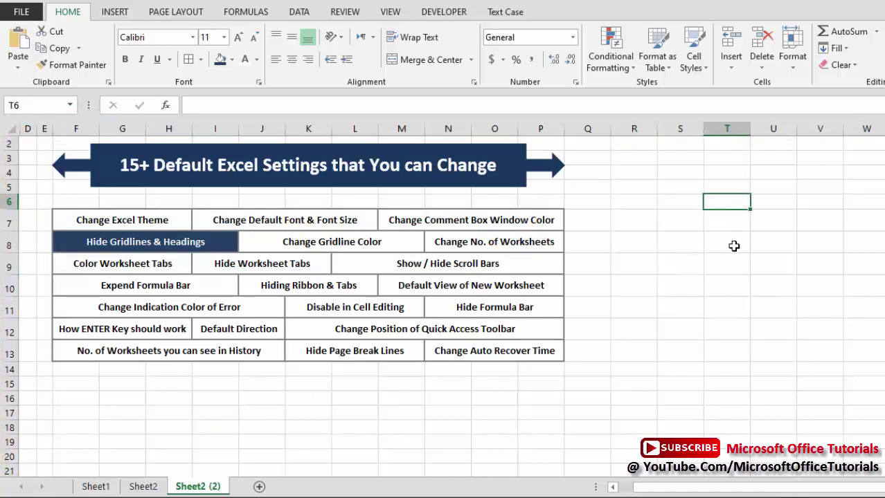
drag(735, 222, 723, 350)
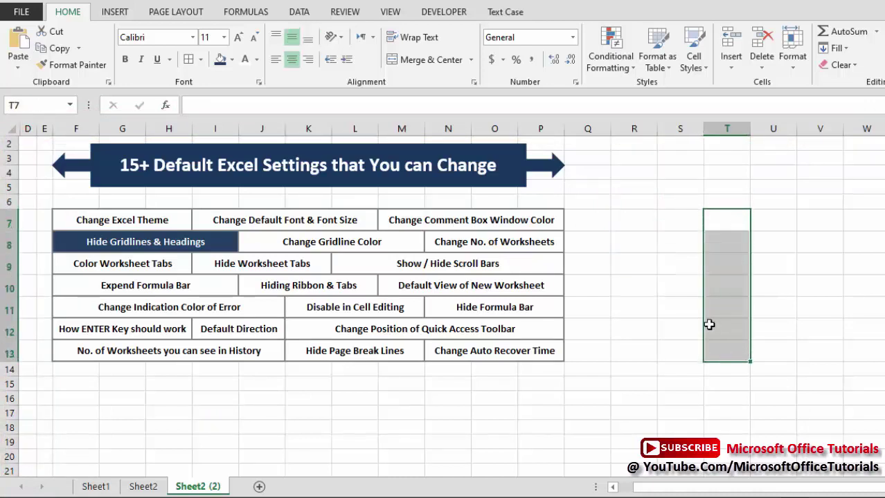
click(682, 292)
drag(682, 291, 800, 289)
drag(734, 219, 733, 268)
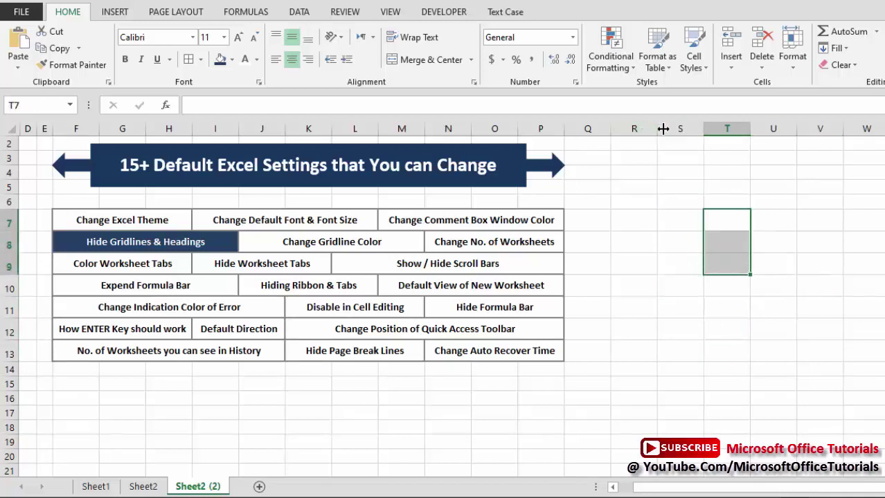
click(634, 261)
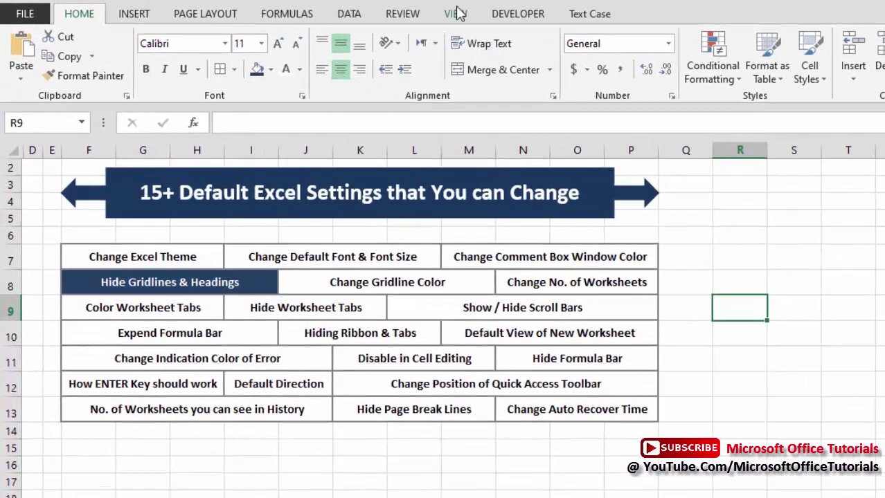
Hide the gridlines of the Sheet2 (2) worksheet and check the blank cells beside the table
click(436, 15)
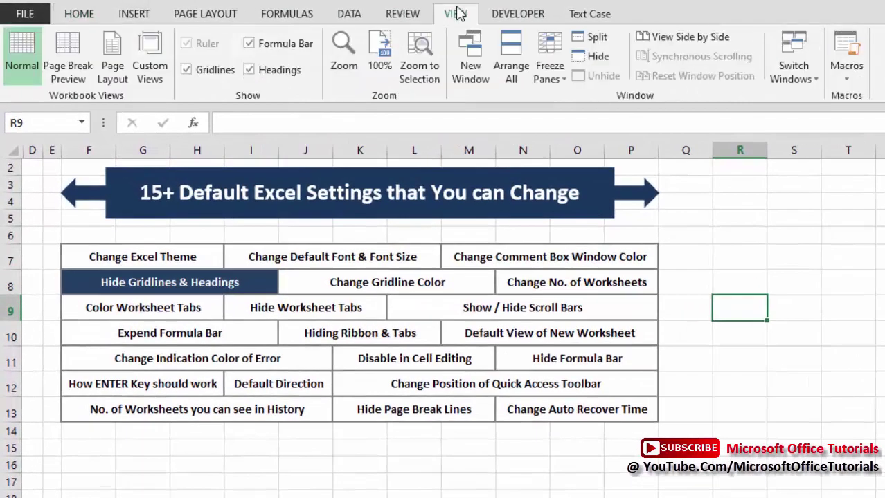
click(187, 70)
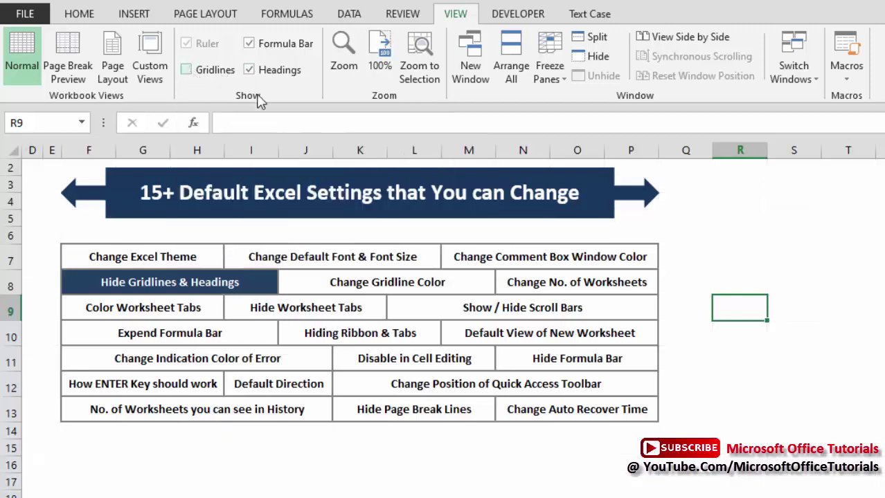
click(804, 238)
drag(804, 238, 845, 331)
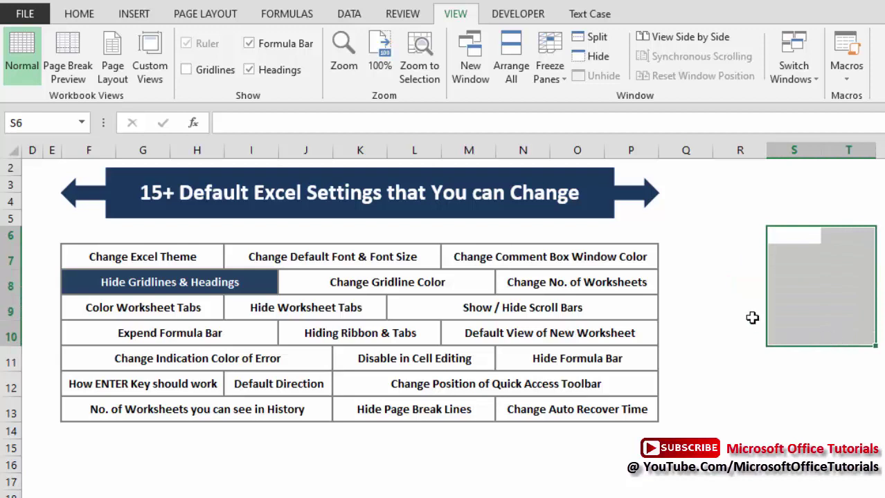
click(731, 296)
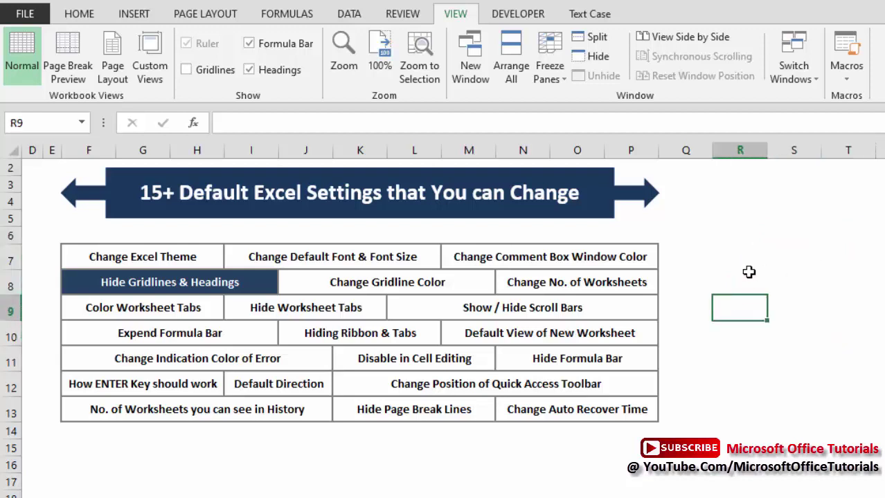
Hide the row and column headings, and restore both the headings and the gridlines
click(248, 72)
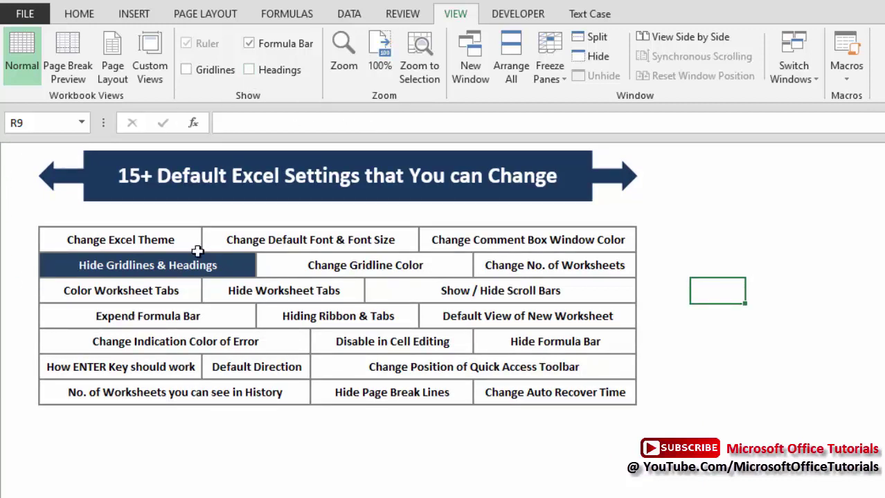
click(249, 70)
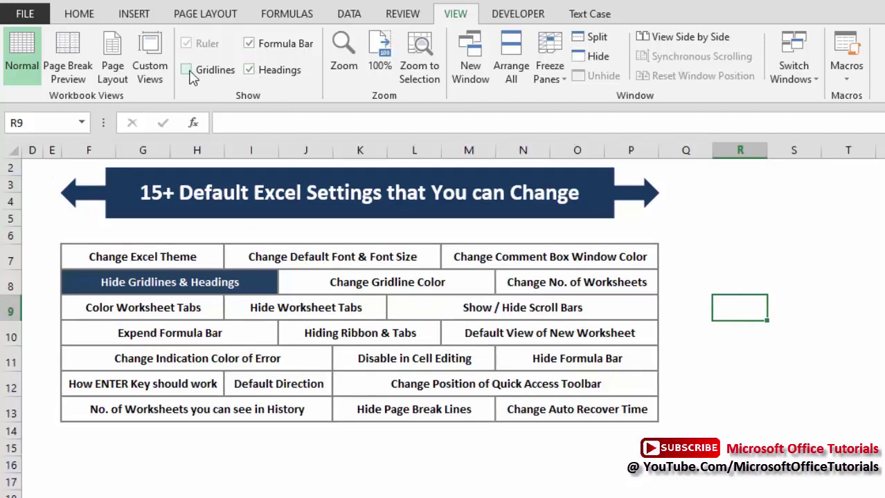
click(186, 69)
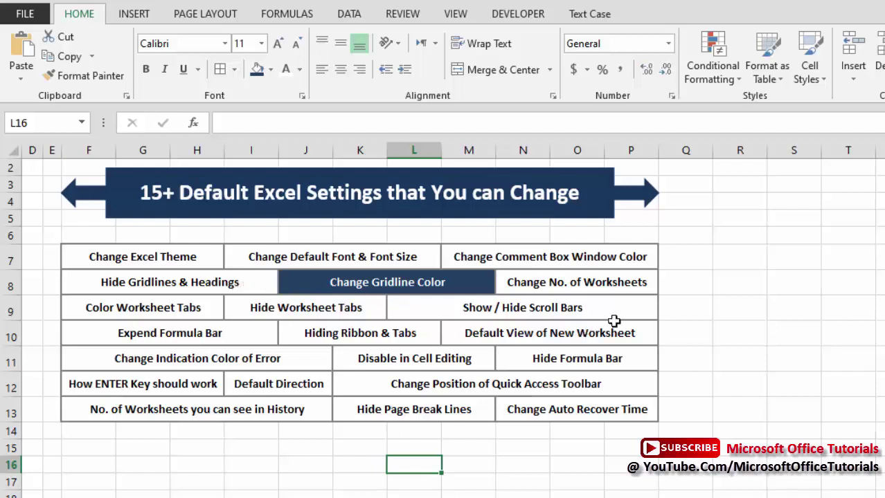
drag(811, 238, 831, 346)
drag(762, 330, 873, 329)
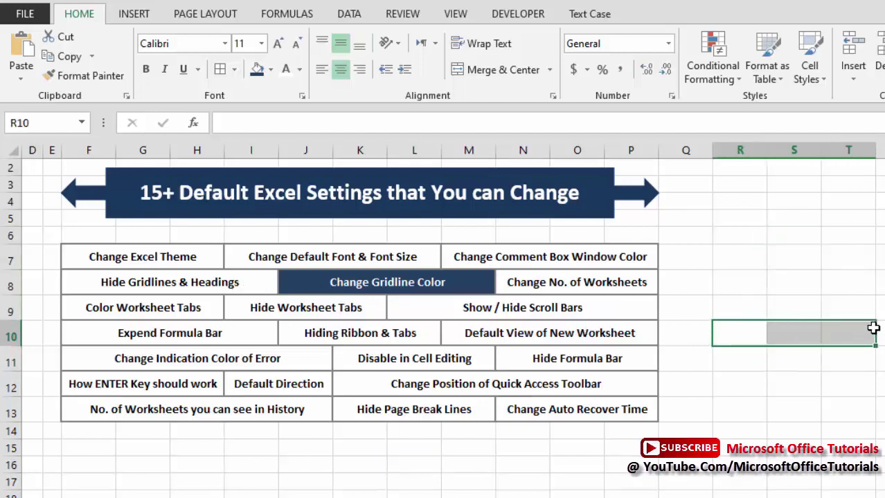
drag(859, 266, 861, 316)
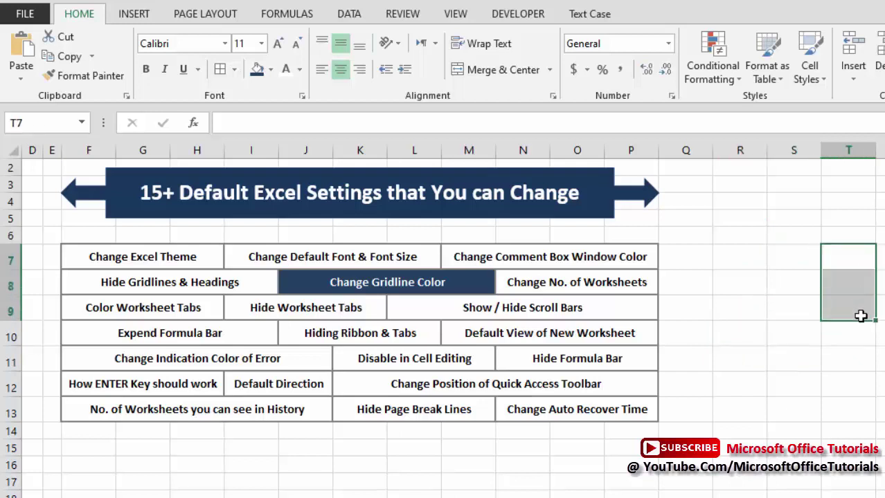
click(798, 274)
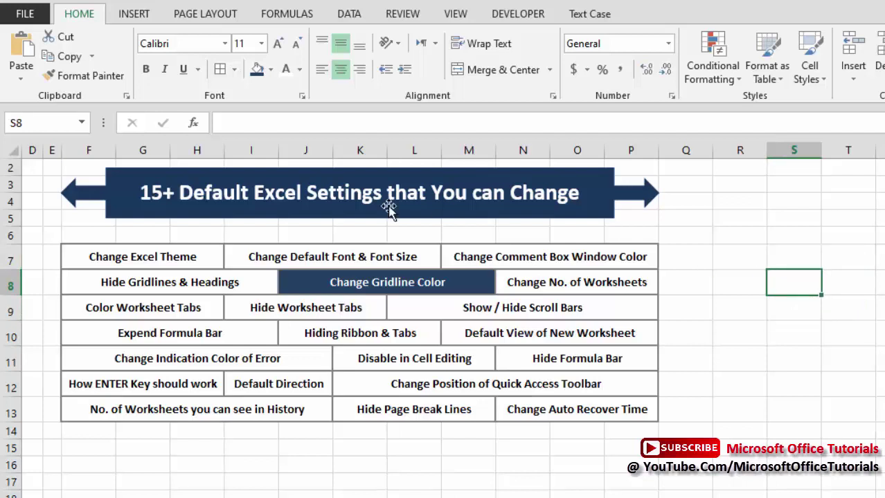
Set the gridline color of worksheet Sheet2 (2) to red in the advanced Excel options and apply the change
click(10, 16)
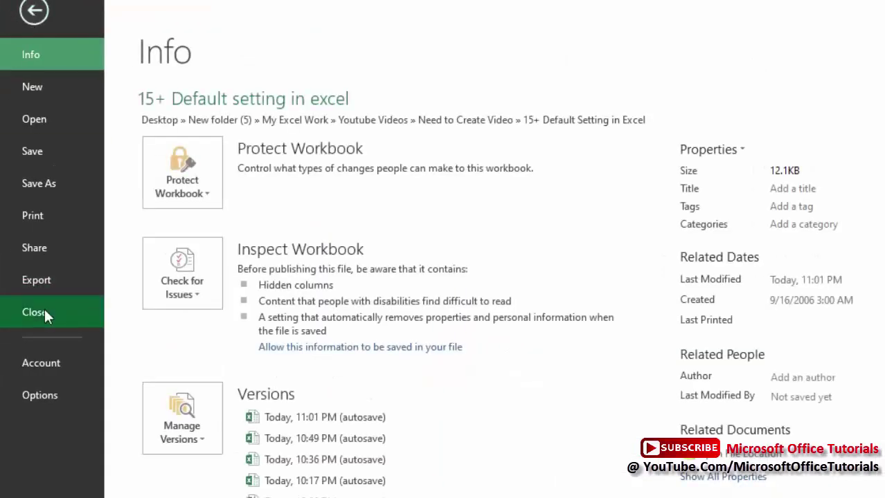
click(53, 383)
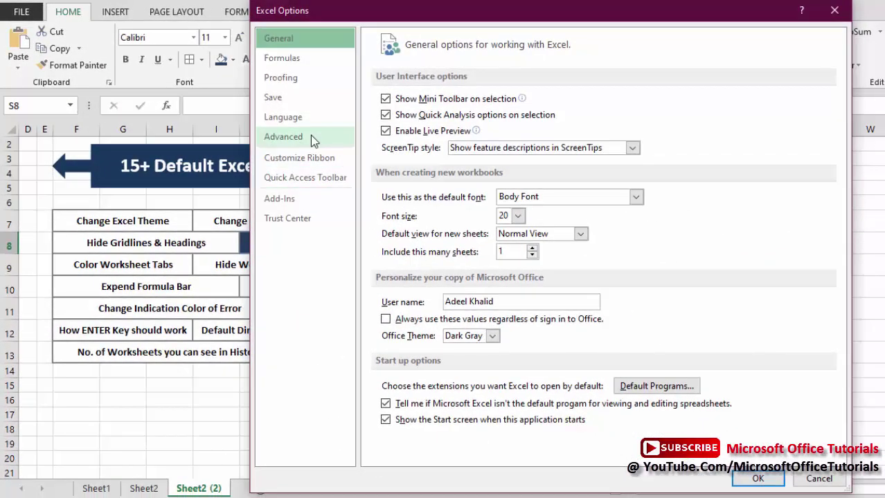
click(310, 136)
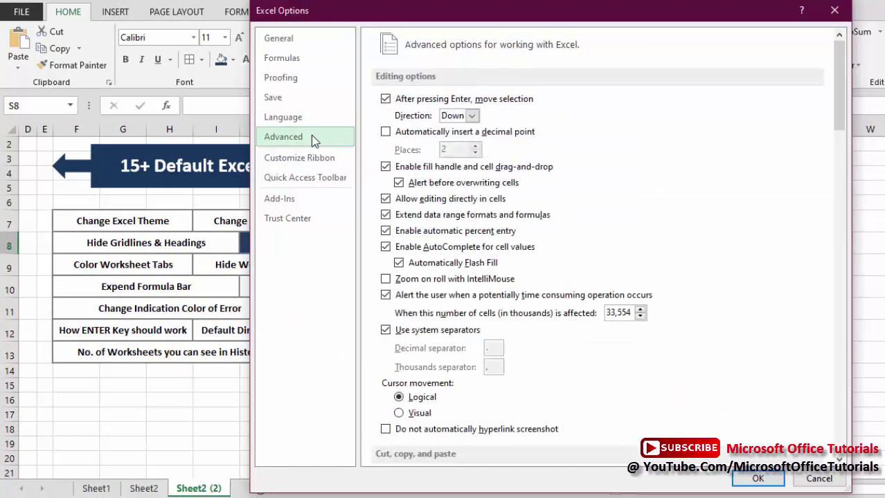
drag(838, 81, 849, 305)
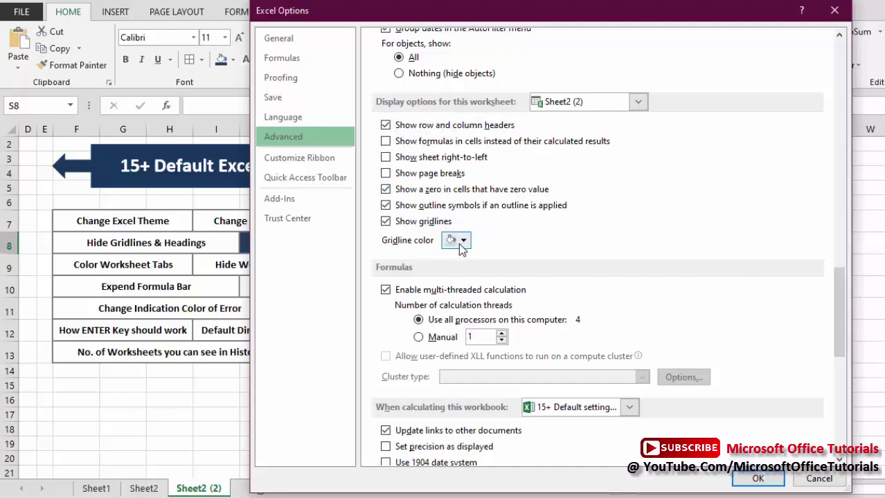
drag(596, 13, 463, 16)
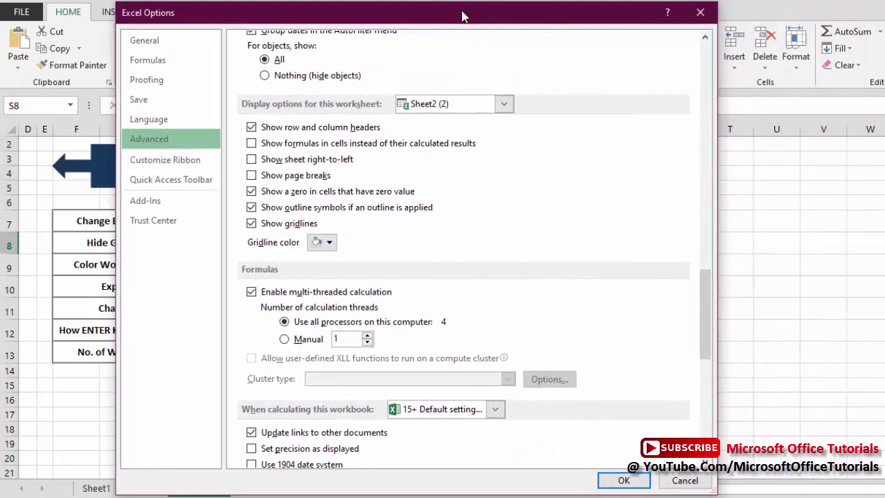
click(330, 244)
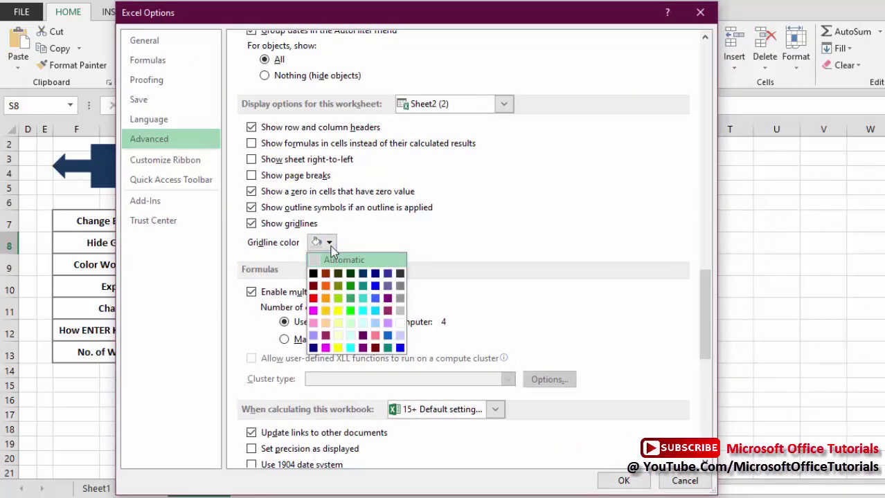
click(315, 301)
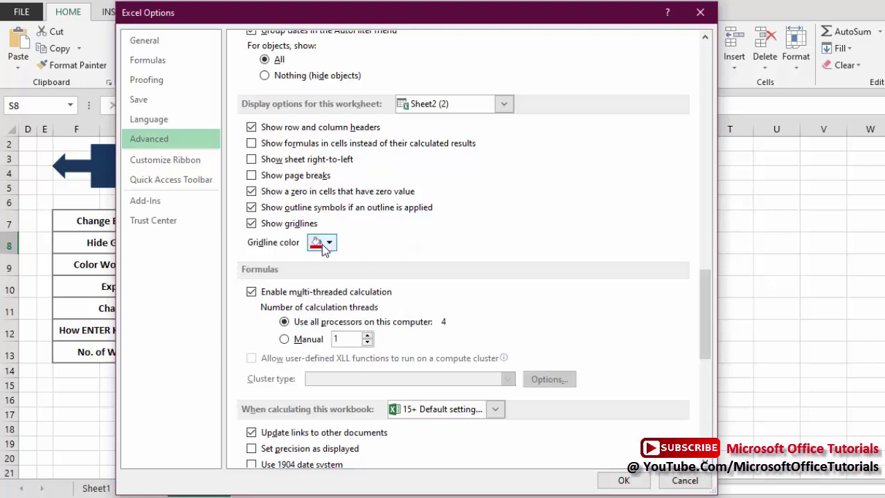
click(623, 481)
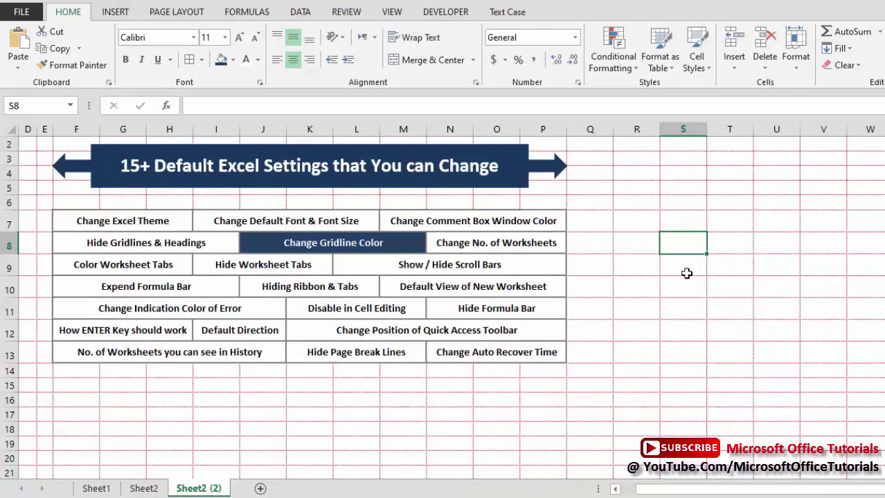
click(656, 218)
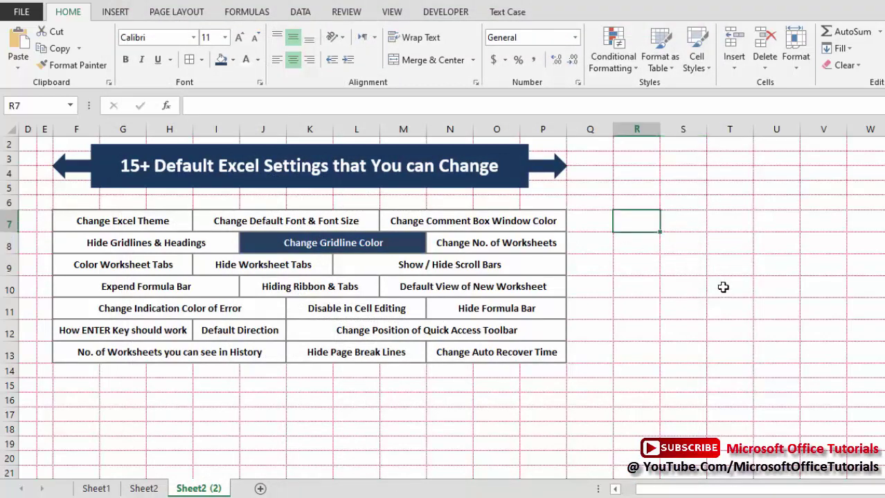
click(769, 228)
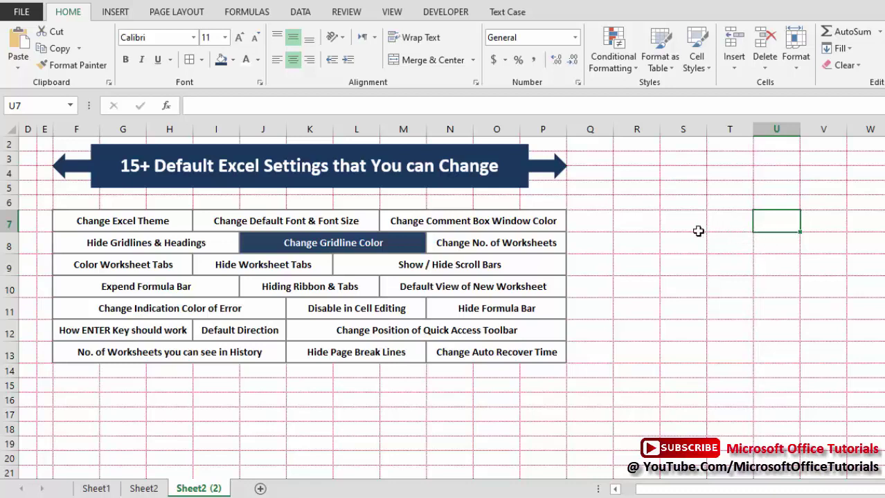
drag(679, 231, 721, 289)
click(636, 286)
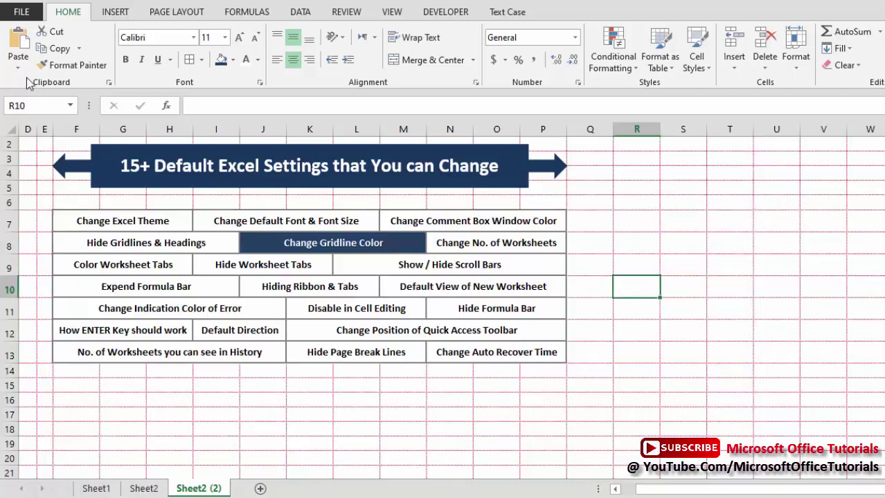
Reset the gridline color of worksheet Sheet2 (2) to automatic in the advanced Excel options and apply the change
click(18, 10)
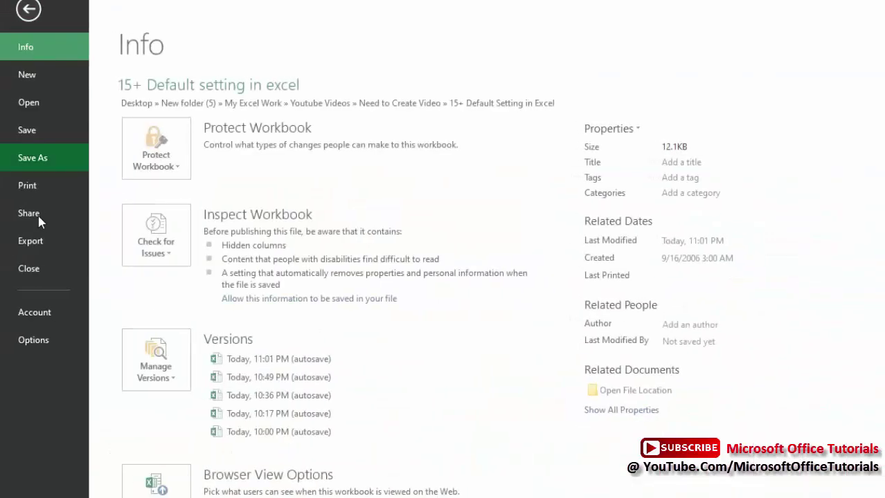
click(44, 340)
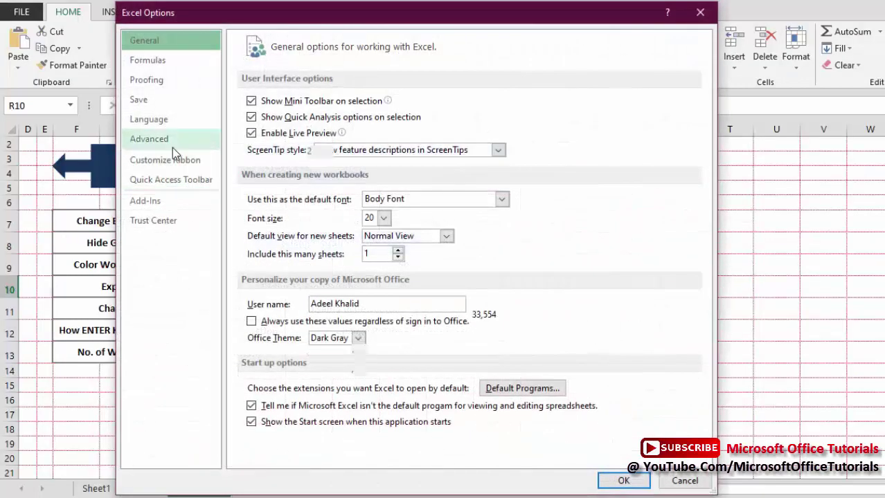
click(172, 144)
drag(703, 82, 713, 309)
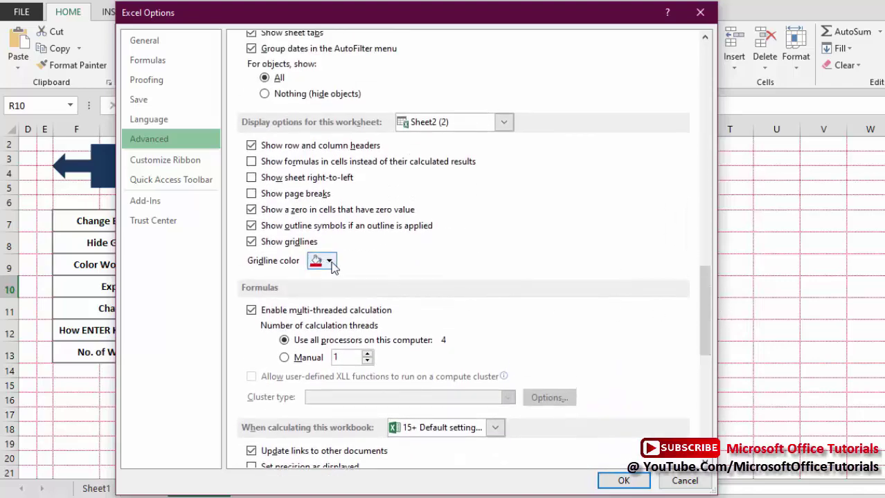
click(332, 266)
click(333, 281)
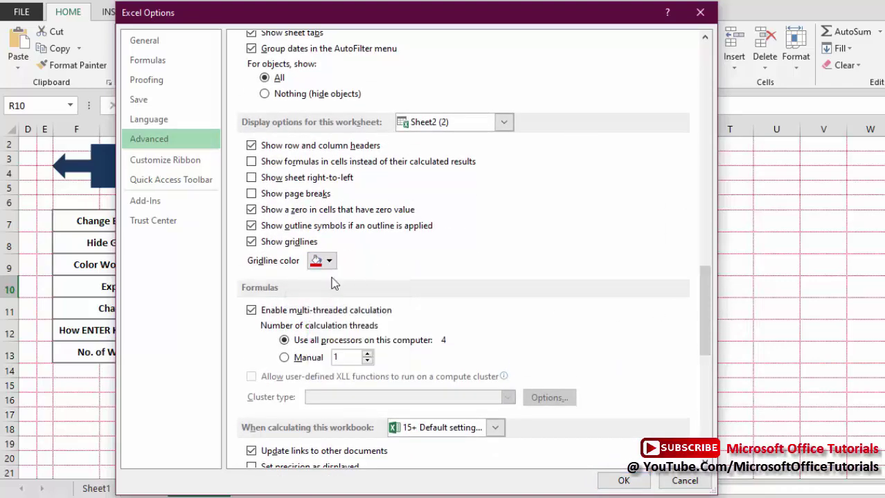
click(624, 480)
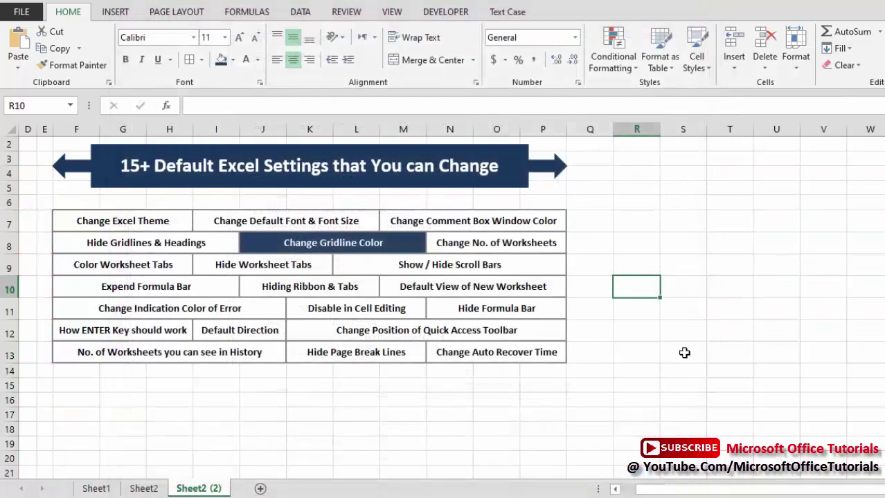
click(683, 351)
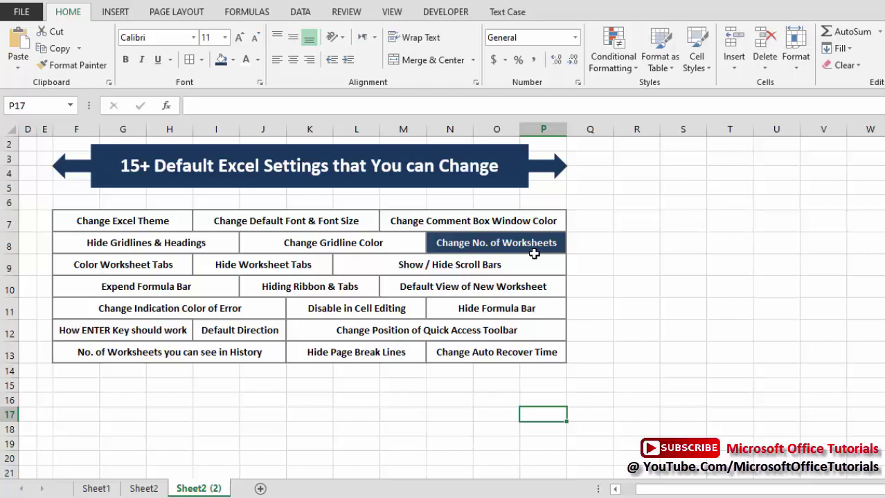
Create a new blank workbook to check how many worksheets it contains by default
click(35, 18)
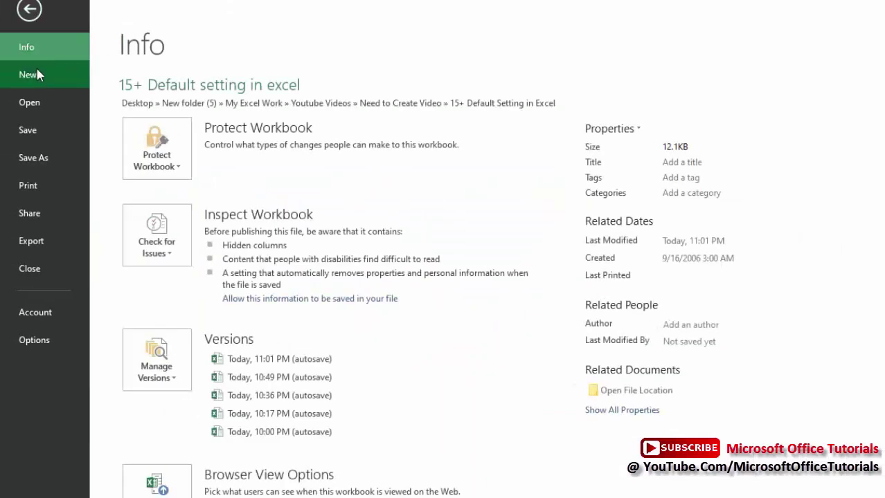
click(30, 14)
click(26, 19)
click(31, 76)
click(198, 249)
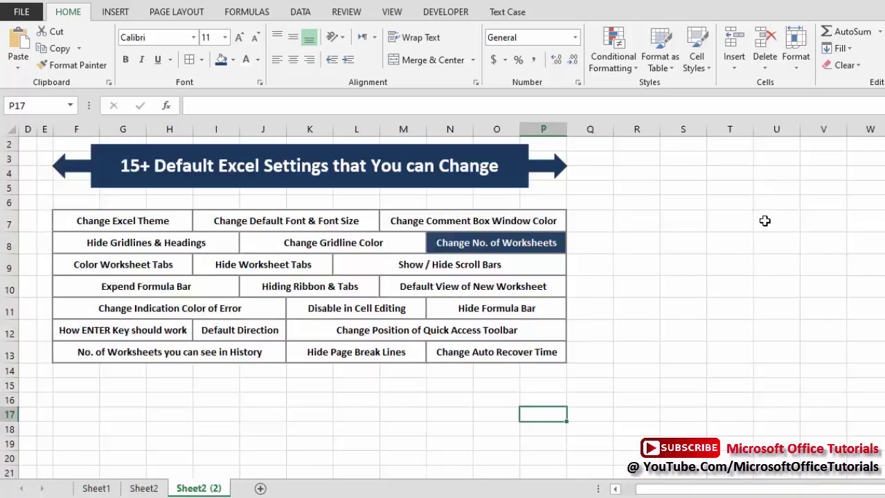
Set the number of sheets included in new workbooks to 5, apply it and start creating a new workbook
drag(692, 254, 28, 138)
click(19, 14)
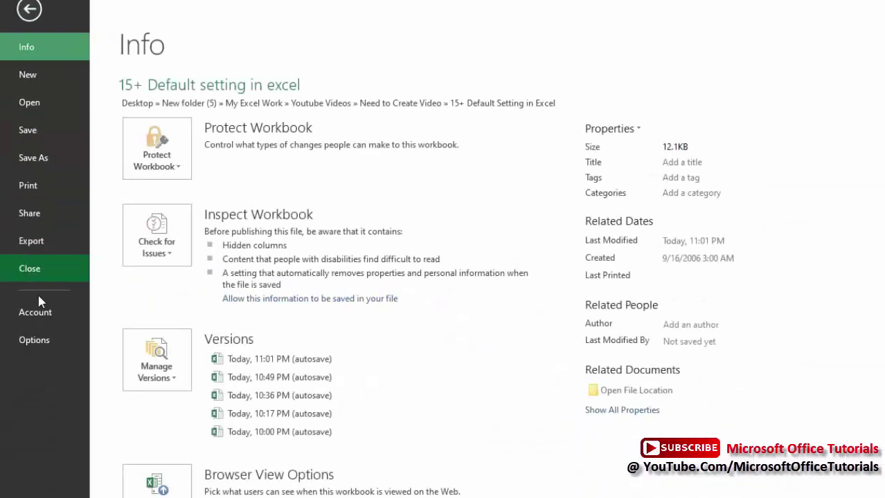
click(39, 343)
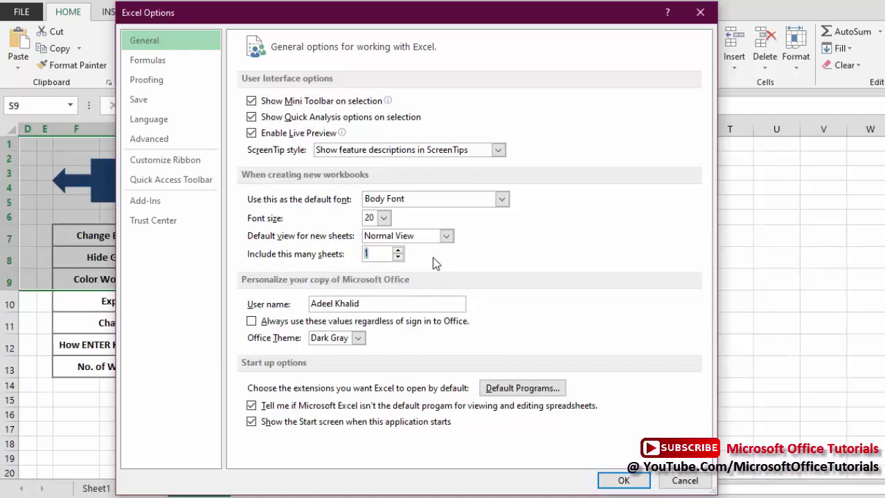
text(5)
click(621, 480)
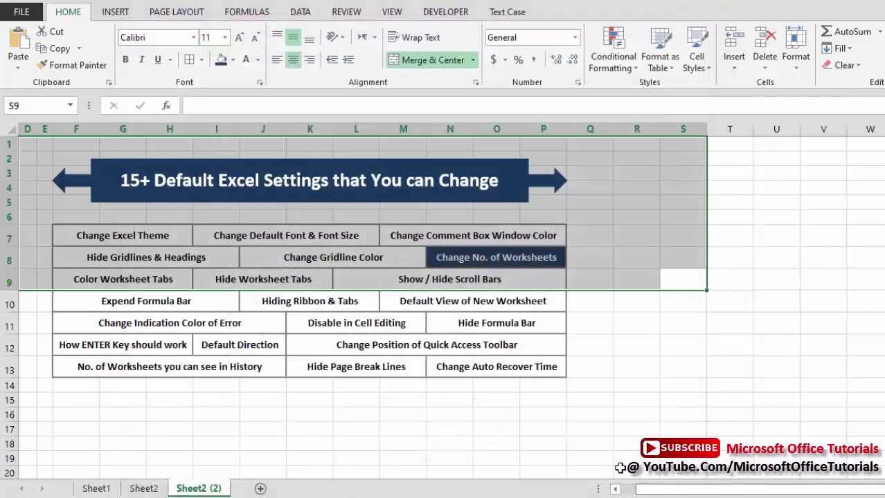
click(15, 14)
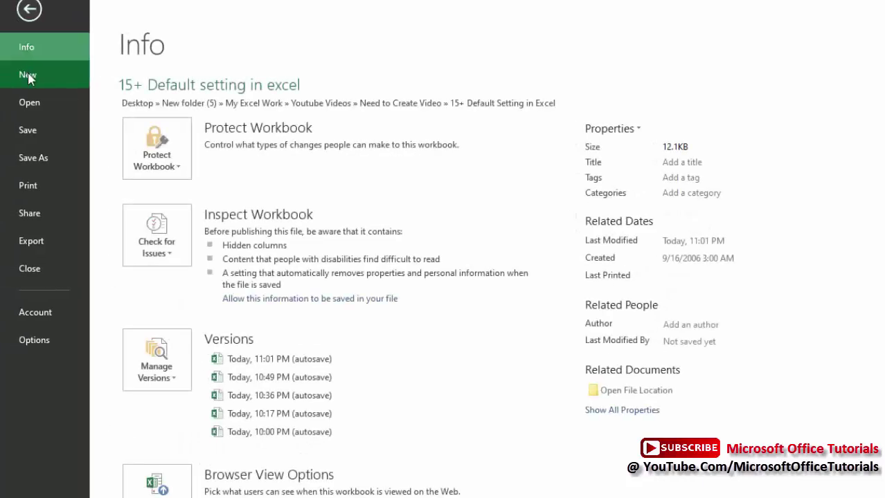
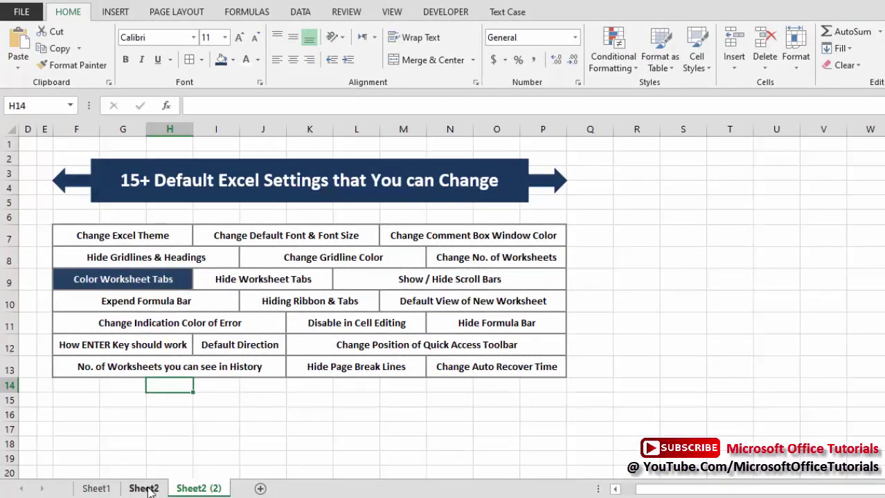
Color the Sheet2 (2) worksheet tab red using the standard colors
click(112, 488)
click(144, 489)
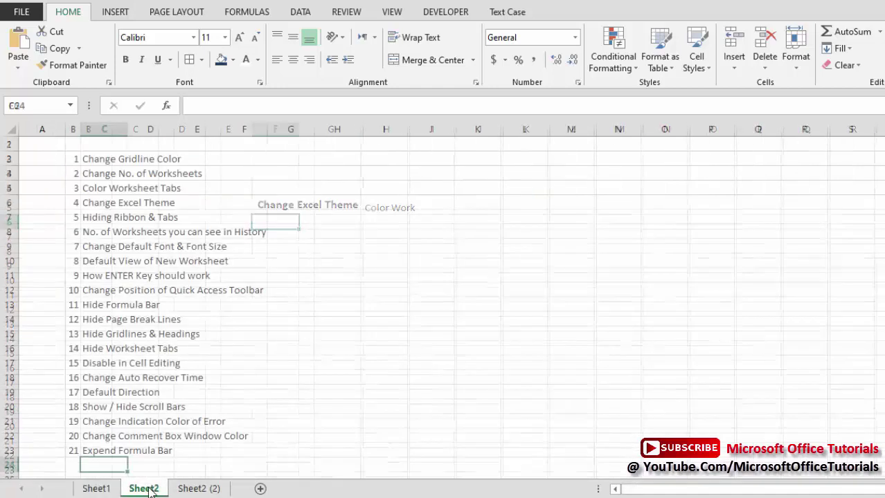
click(198, 489)
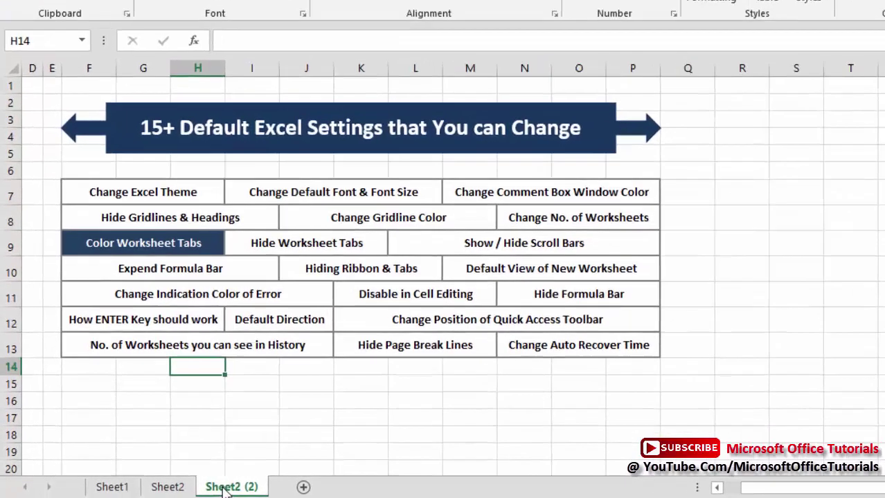
right_click(191, 490)
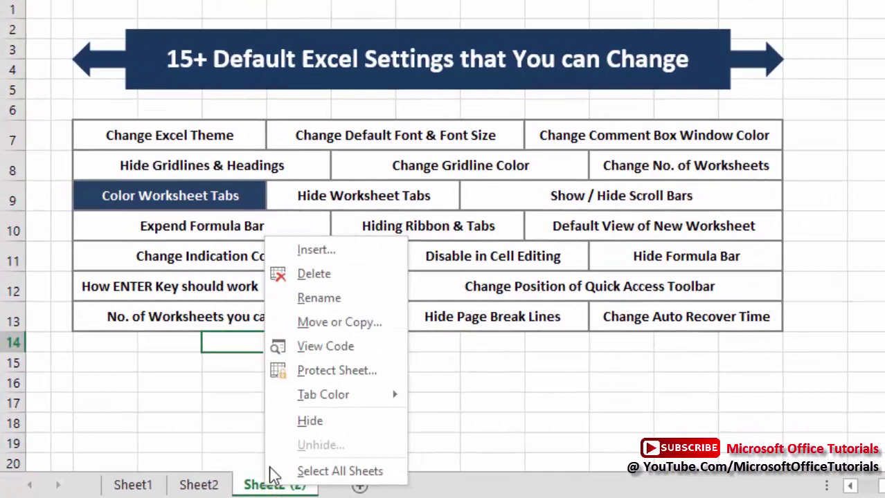
mouse_move(336, 395)
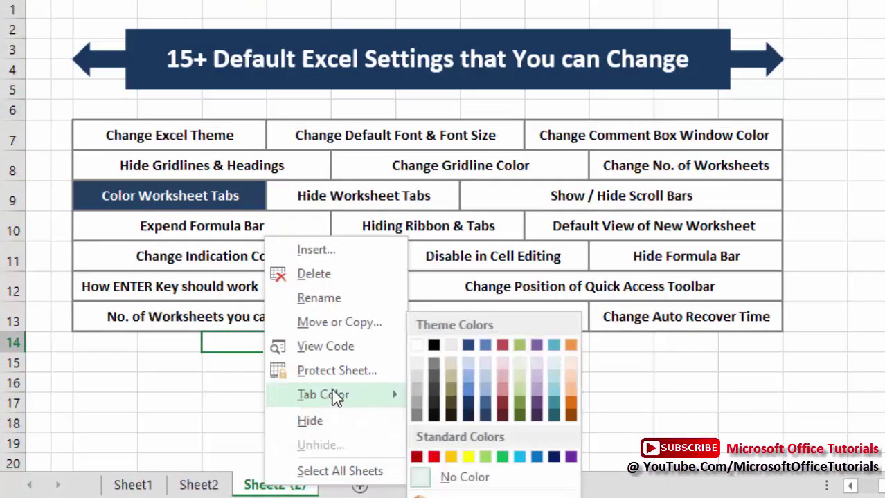
click(434, 460)
Color the Sheet2 worksheet tab green and switch between the sheets to check both tab colors
click(201, 486)
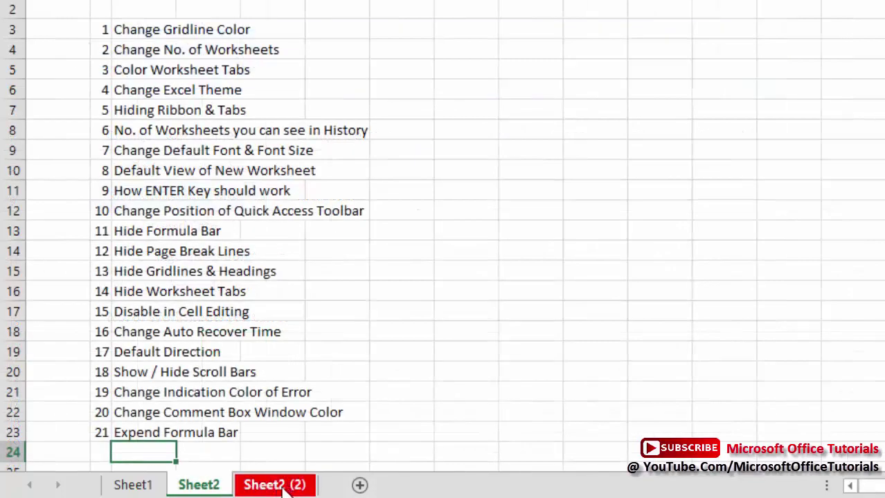
right_click(207, 487)
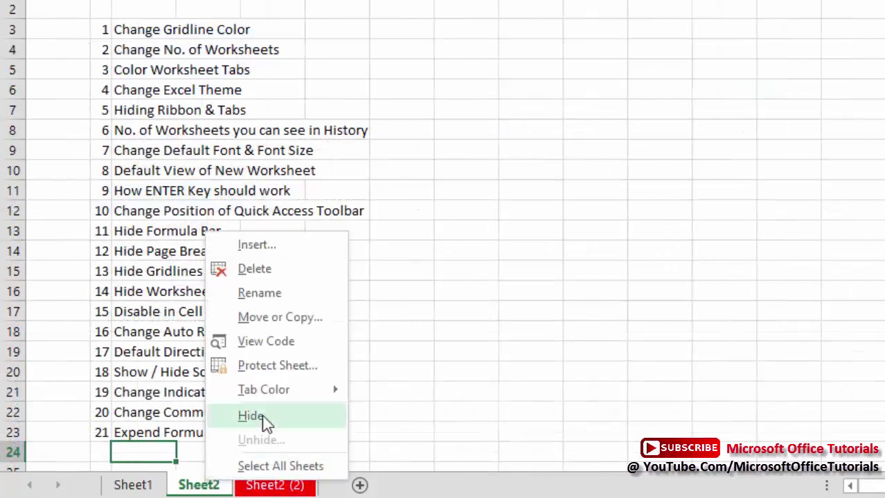
mouse_move(305, 401)
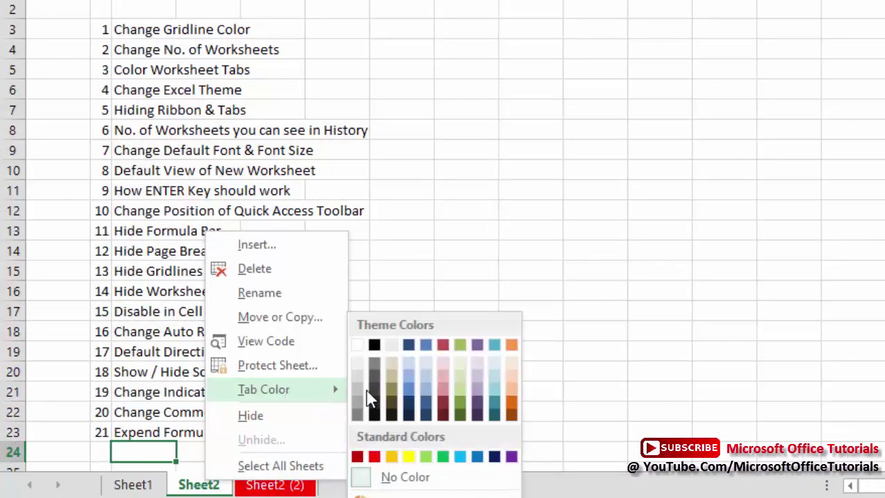
click(443, 457)
click(304, 488)
click(205, 487)
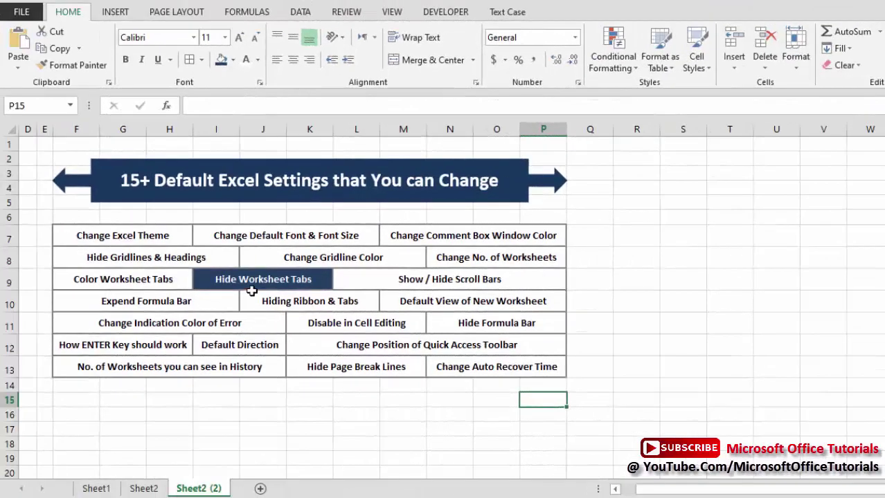
Hide the worksheet tabs of this workbook through the advanced Excel options and apply the change
click(252, 296)
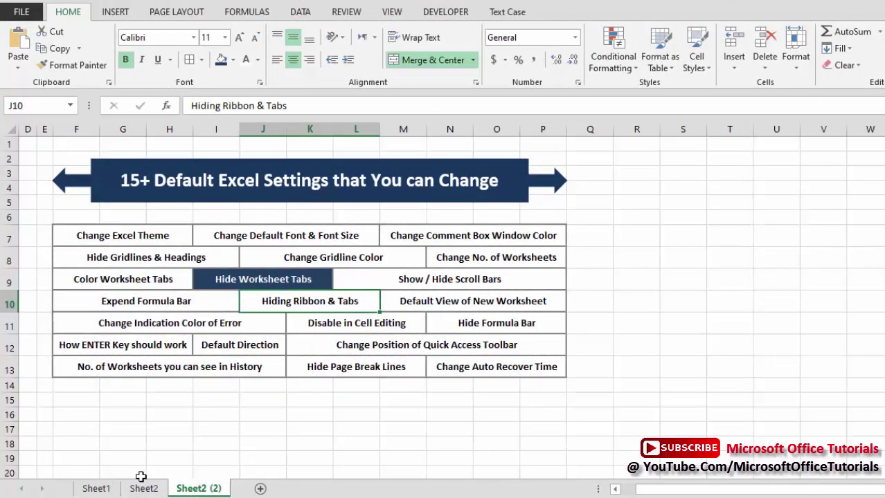
click(161, 463)
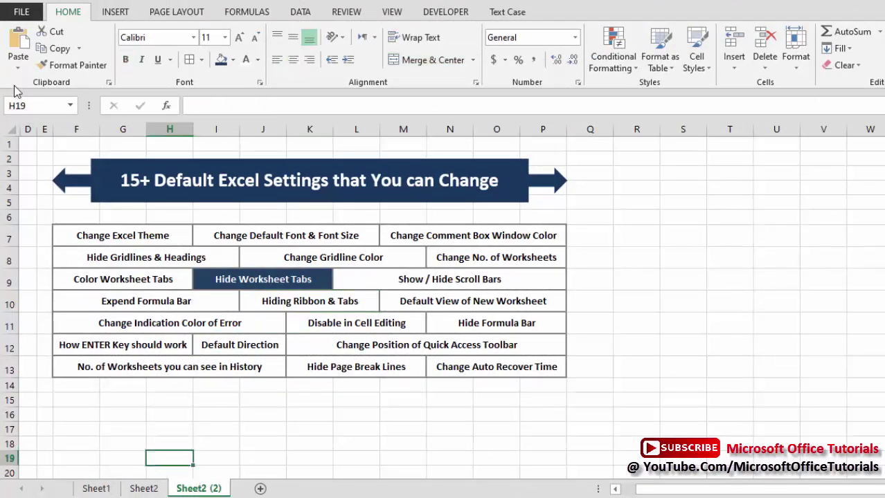
click(17, 14)
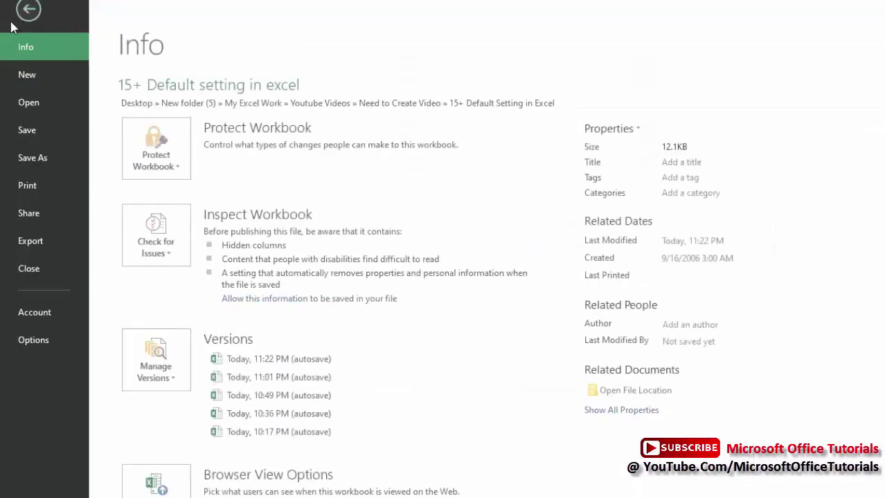
click(62, 351)
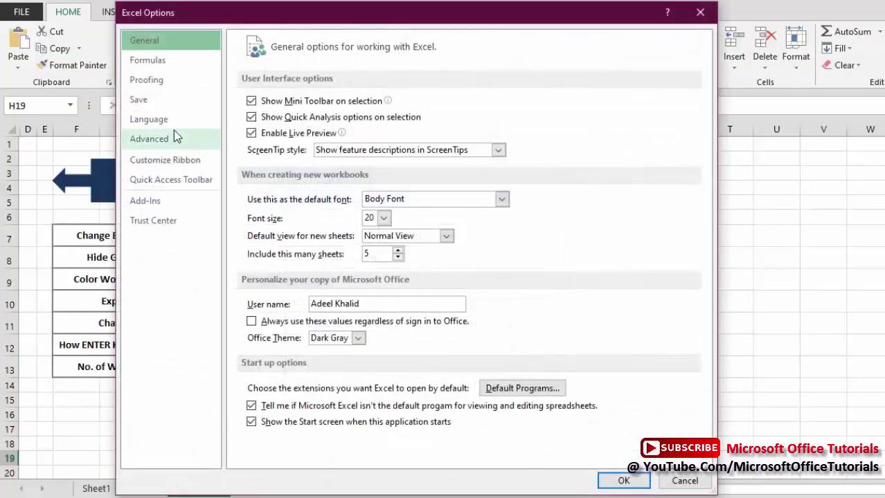
click(173, 146)
drag(705, 111, 715, 293)
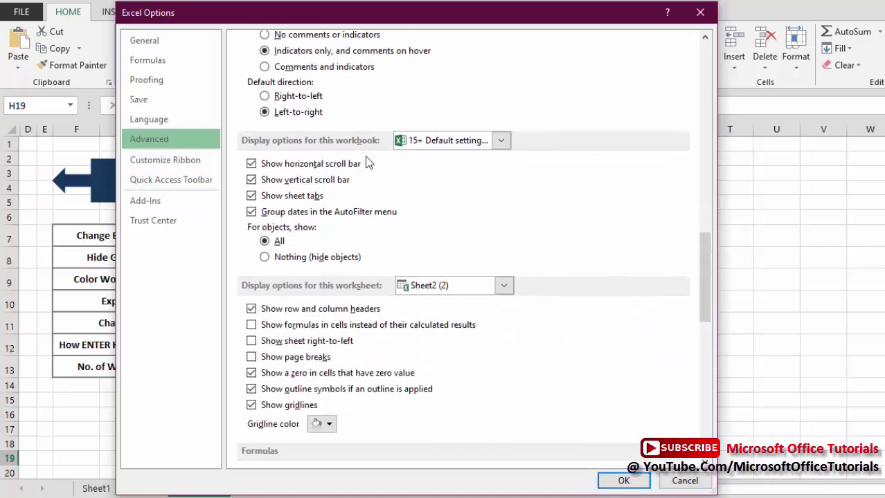
click(251, 197)
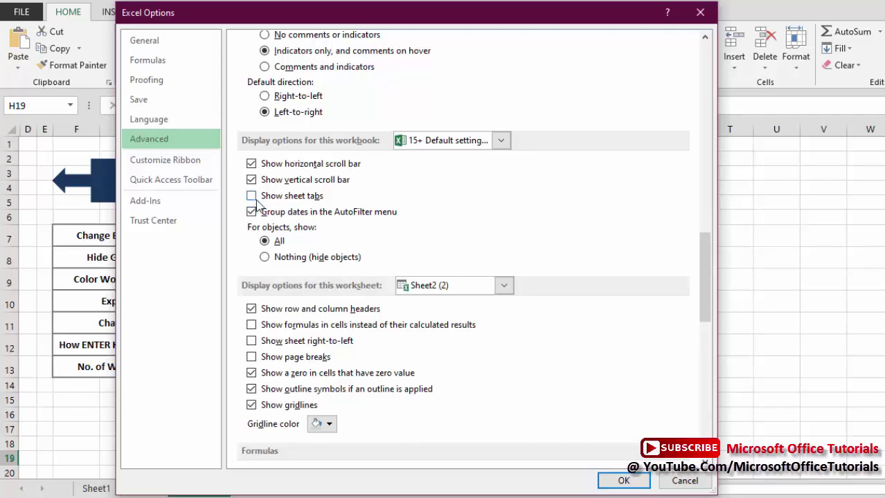
click(623, 479)
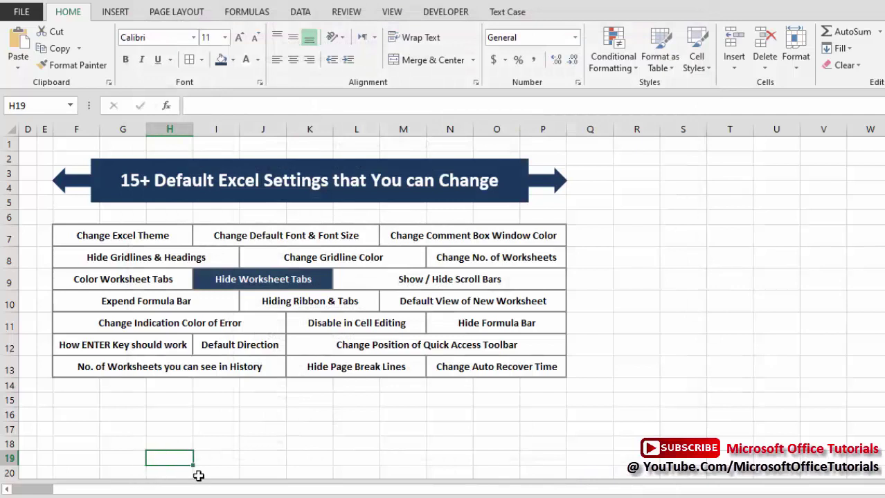
Show the workbook's worksheet tabs again through the advanced display options
click(20, 13)
click(59, 340)
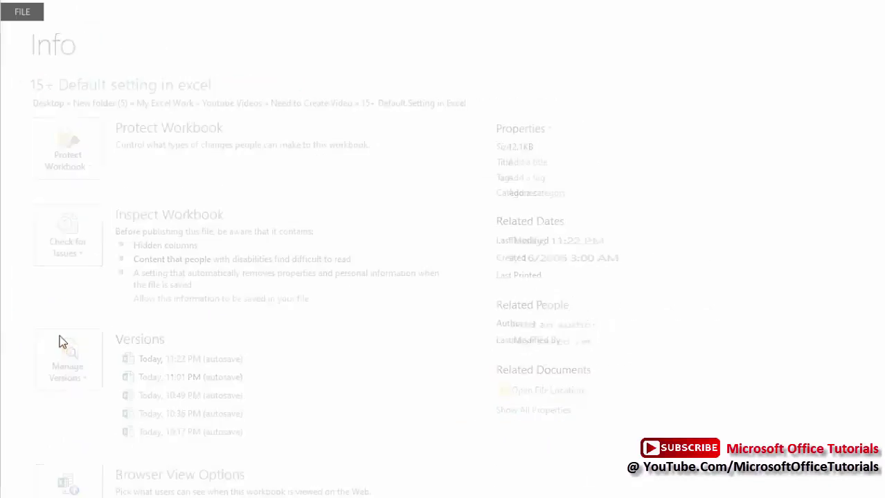
click(185, 142)
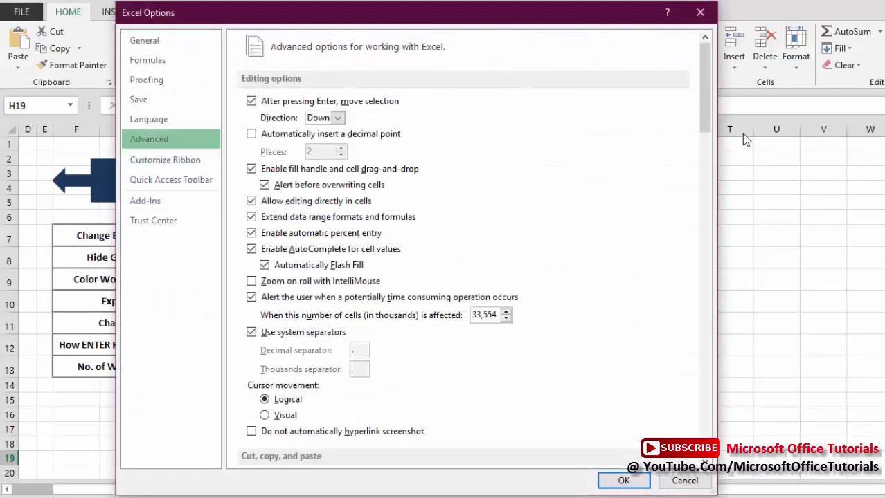
drag(706, 115, 709, 309)
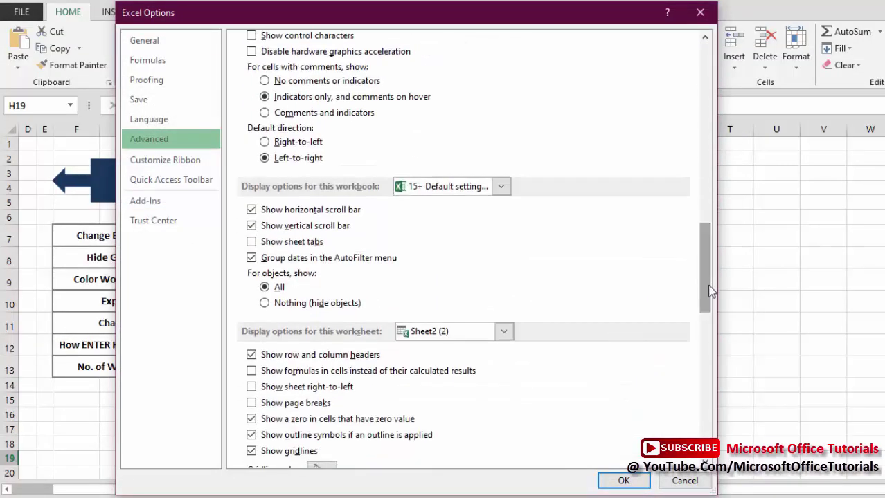
click(253, 243)
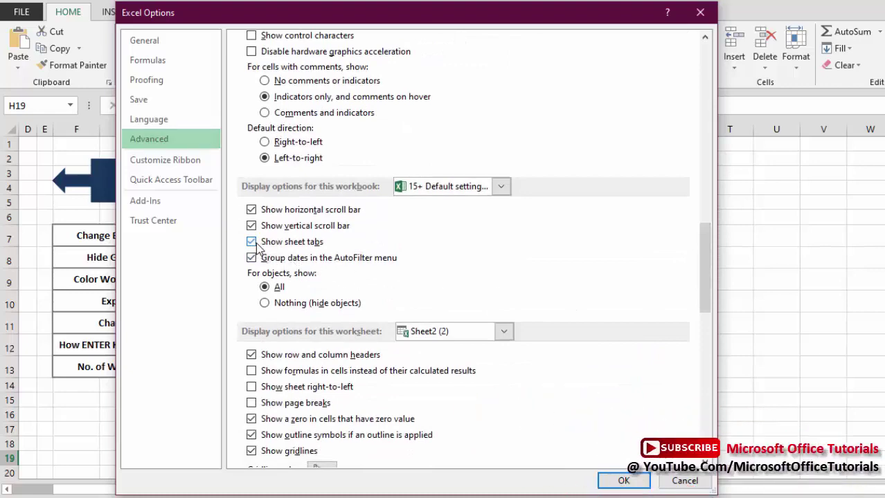
click(621, 483)
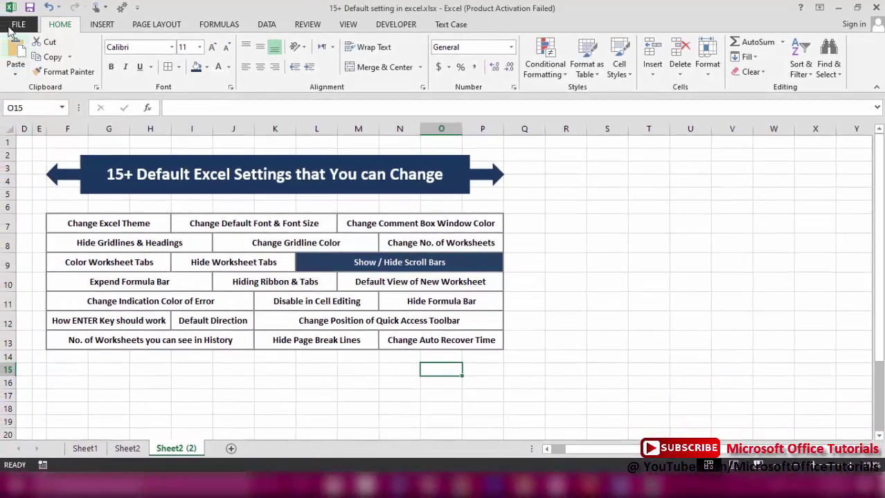
Hide the horizontal and vertical scroll bars of this workbook in the advanced display options and apply the change
click(17, 25)
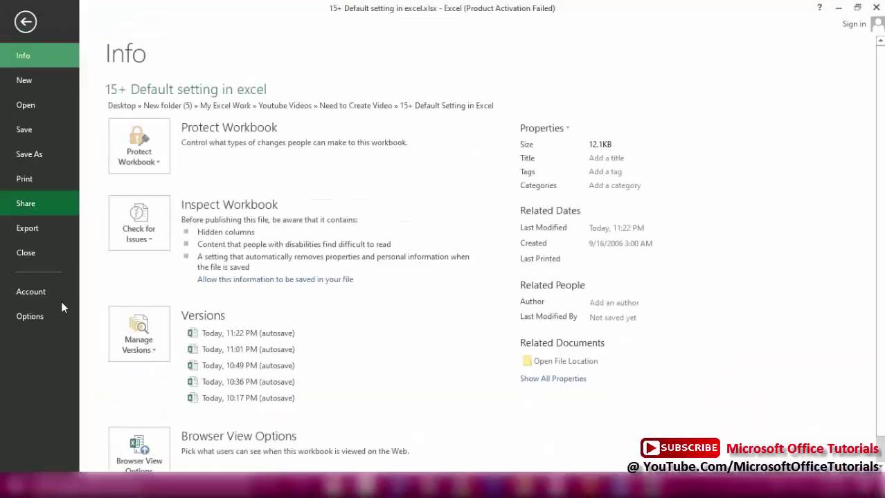
click(53, 314)
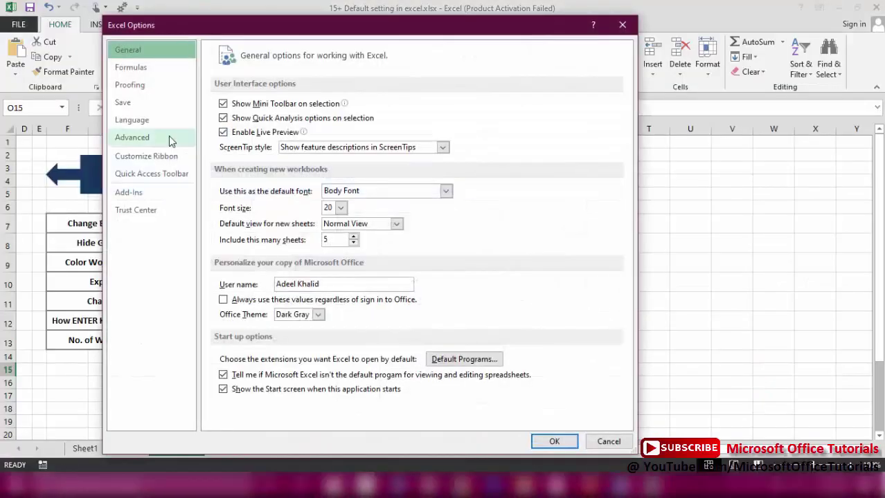
click(169, 136)
drag(627, 92, 633, 267)
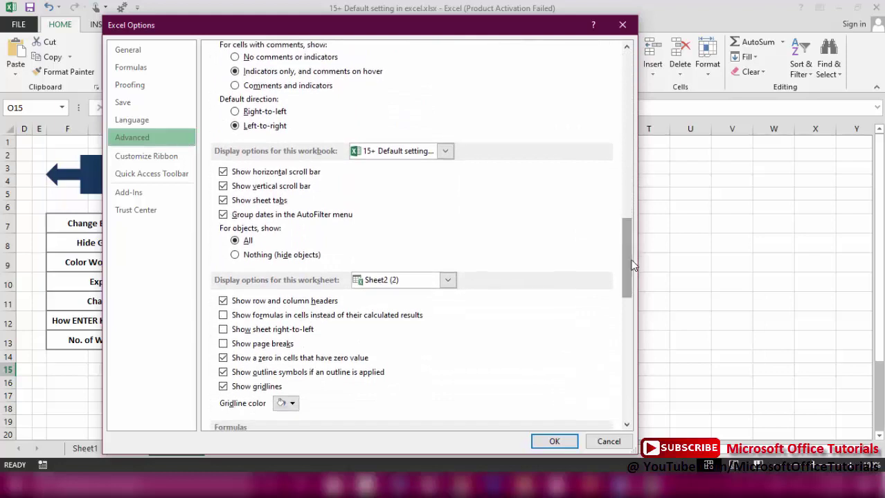
click(223, 173)
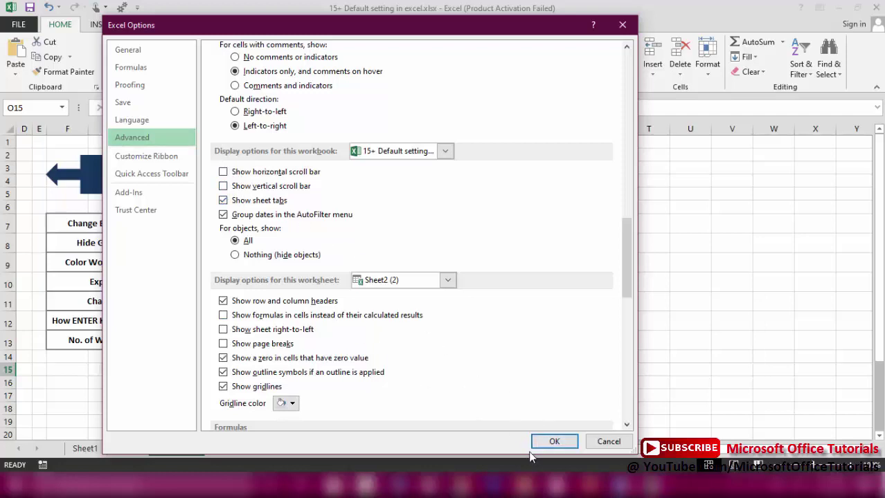
click(553, 442)
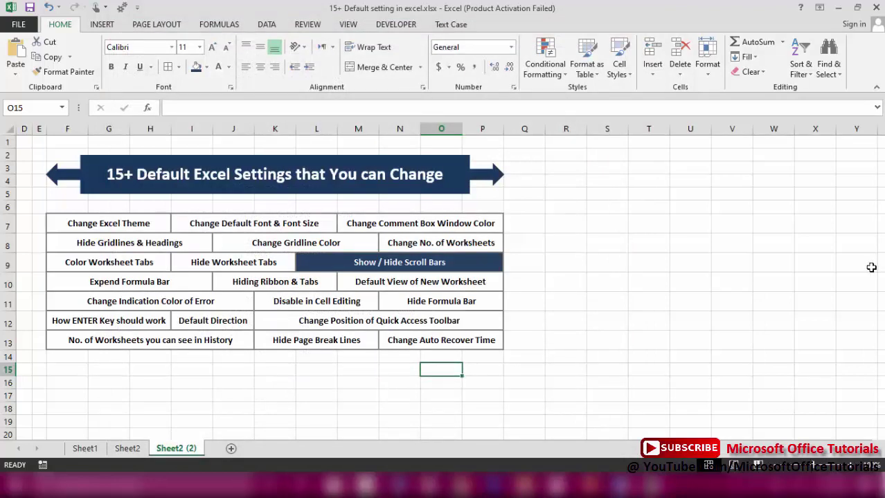
Show the workbook's horizontal and vertical scroll bars again through the advanced display options
click(21, 25)
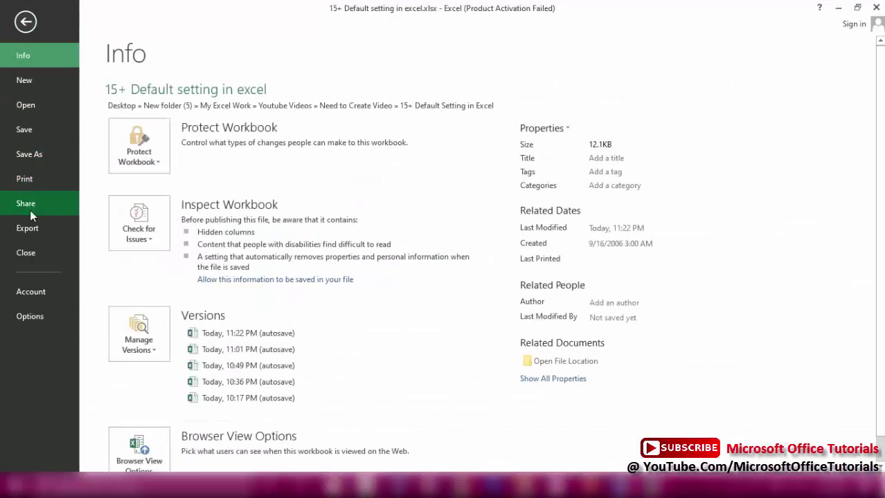
click(29, 315)
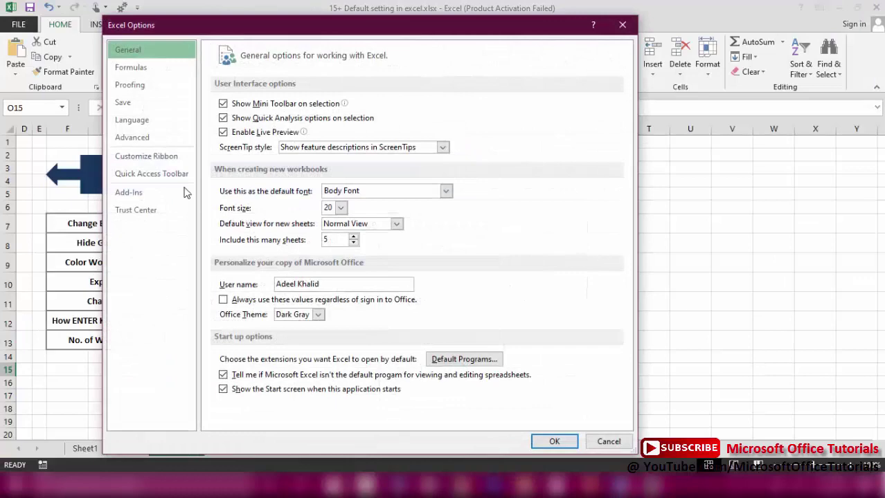
click(174, 139)
scroll(631, 183, down, 15)
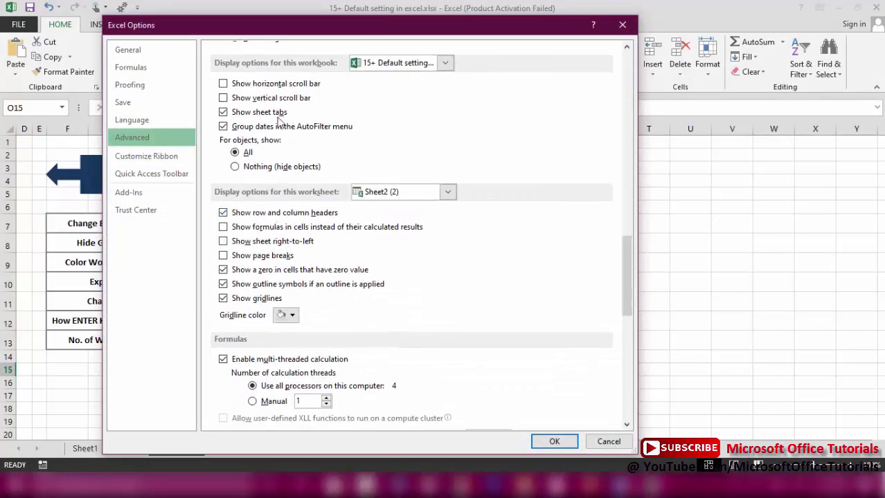
click(231, 84)
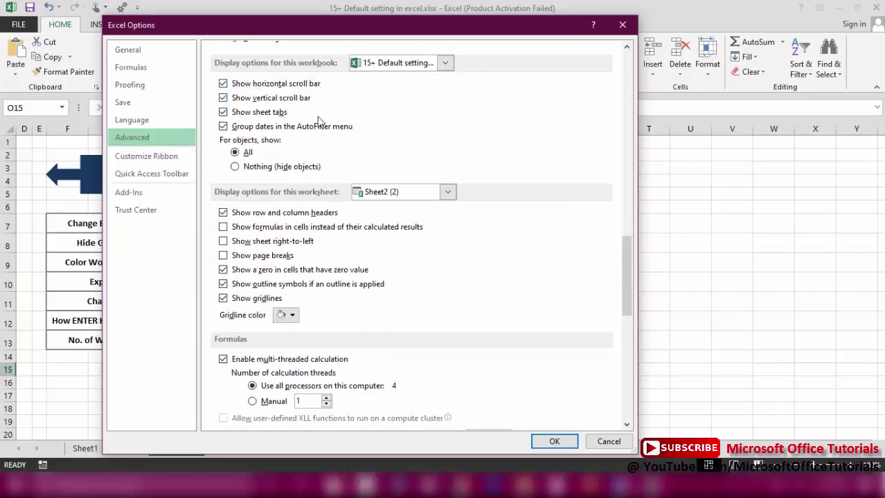
click(553, 441)
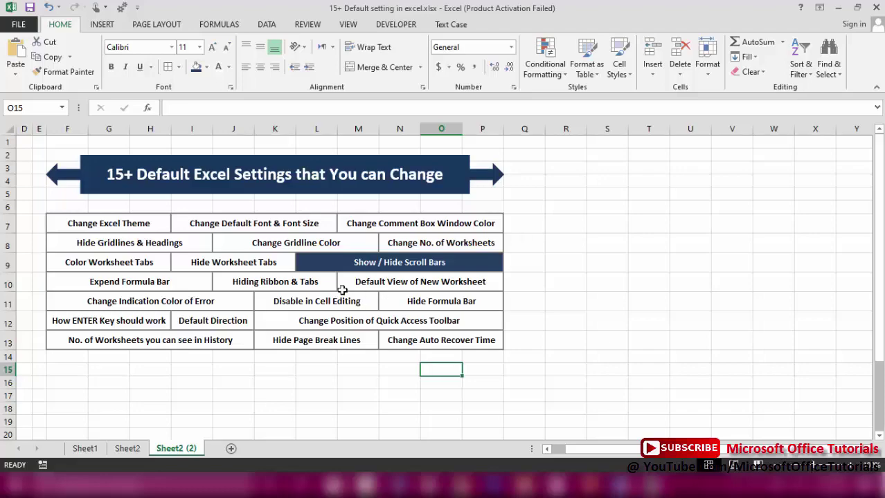
click(325, 265)
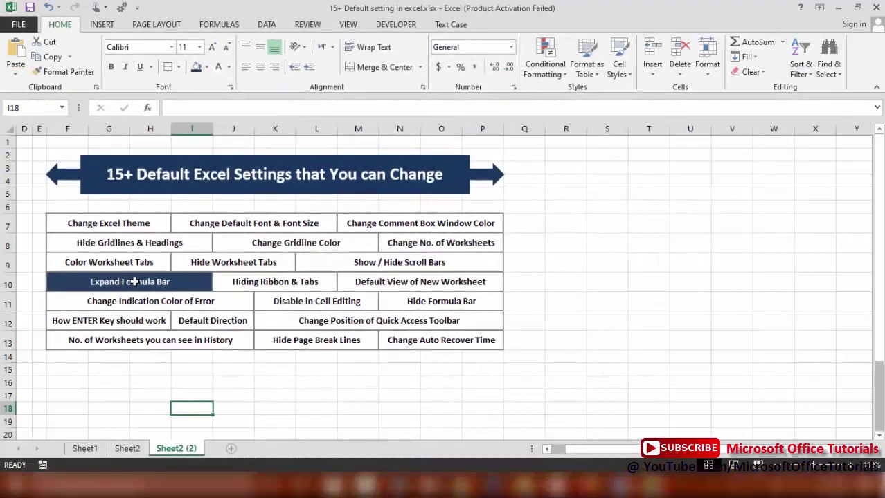
Enlarge the formula bar by stretching its lower edge downward, and leave it by selecting an empty cell
click(224, 109)
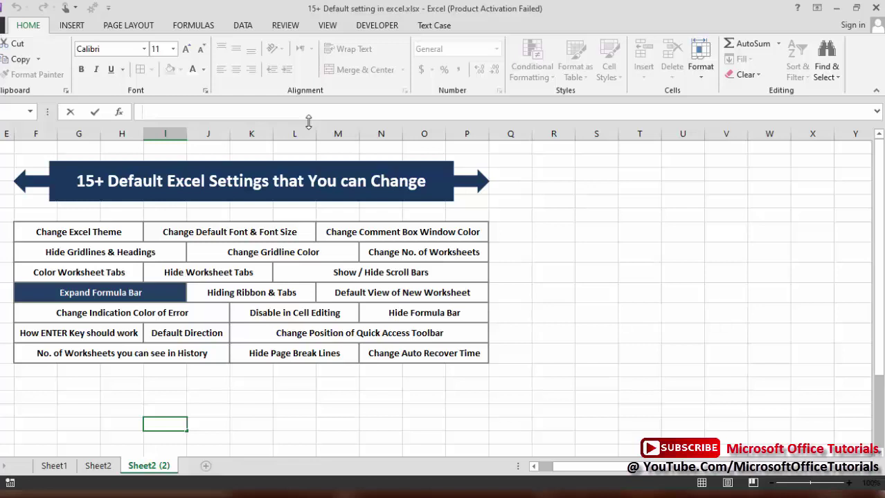
drag(309, 130, 312, 159)
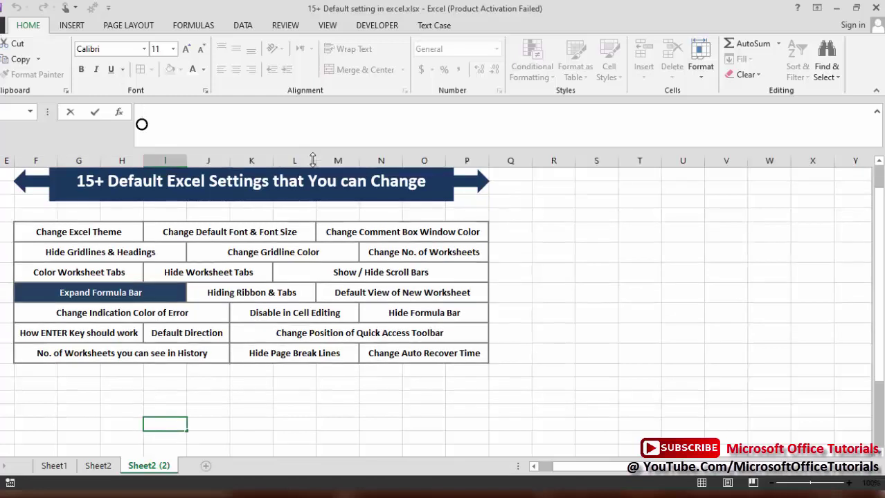
click(590, 237)
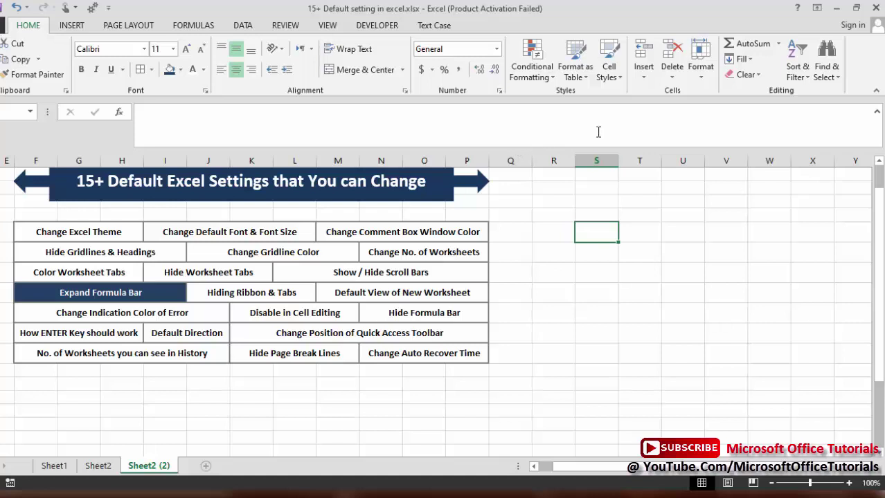
Collapse the formula bar to a single line, expand it once more, and collapse it again
click(877, 116)
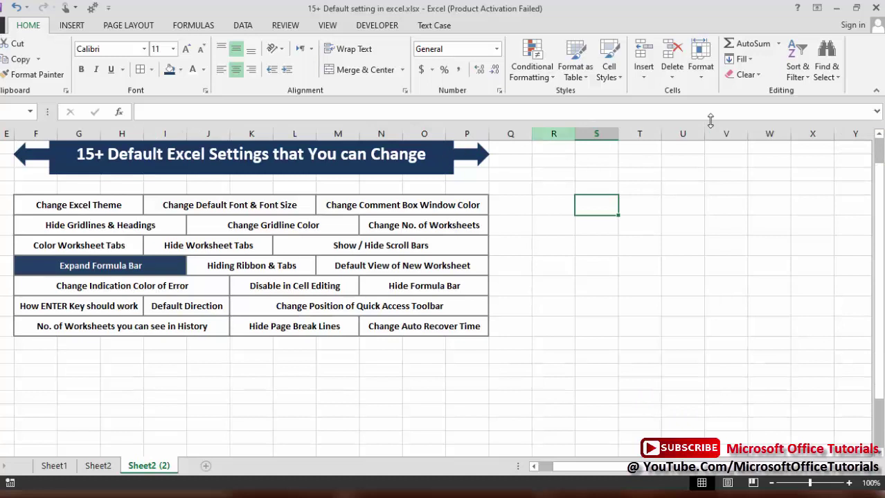
click(876, 113)
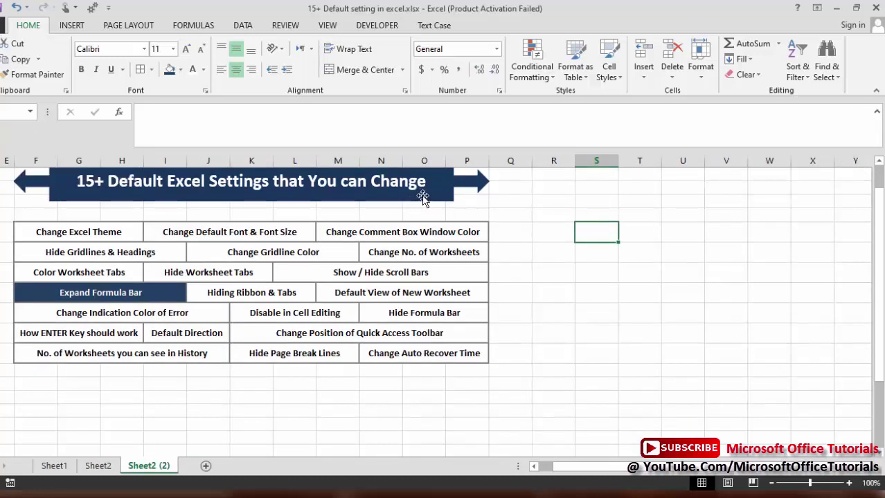
click(878, 114)
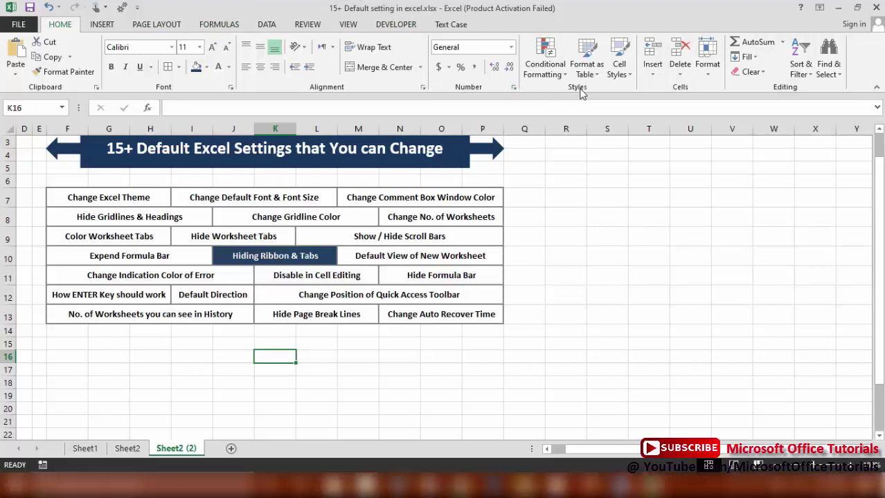
Collapse the ribbon so only its tabs show, and set the ribbon display to Auto-hide Ribbon
click(877, 89)
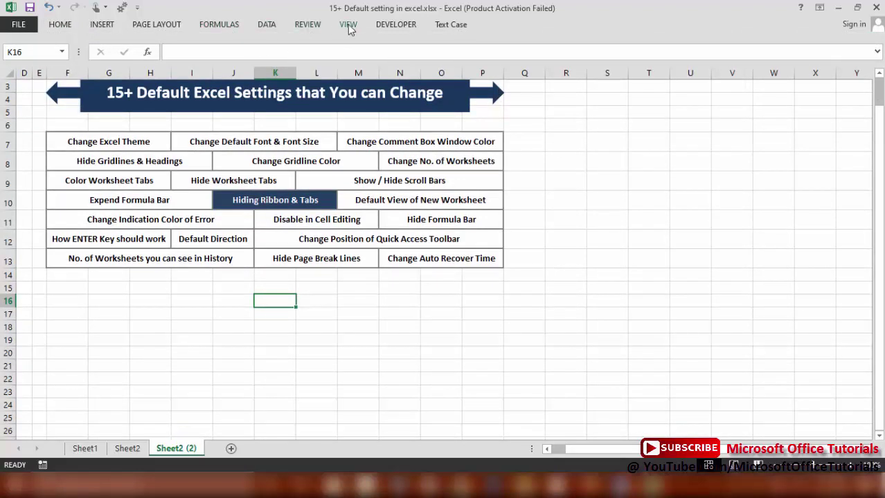
click(819, 8)
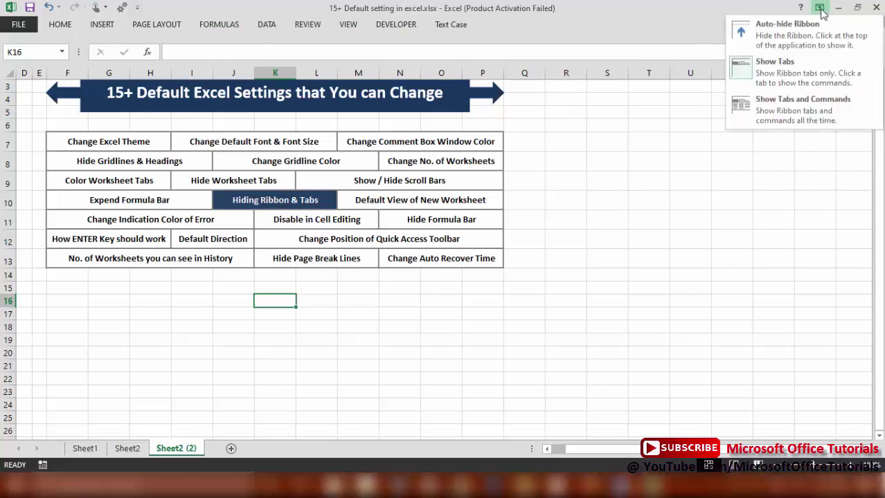
click(773, 38)
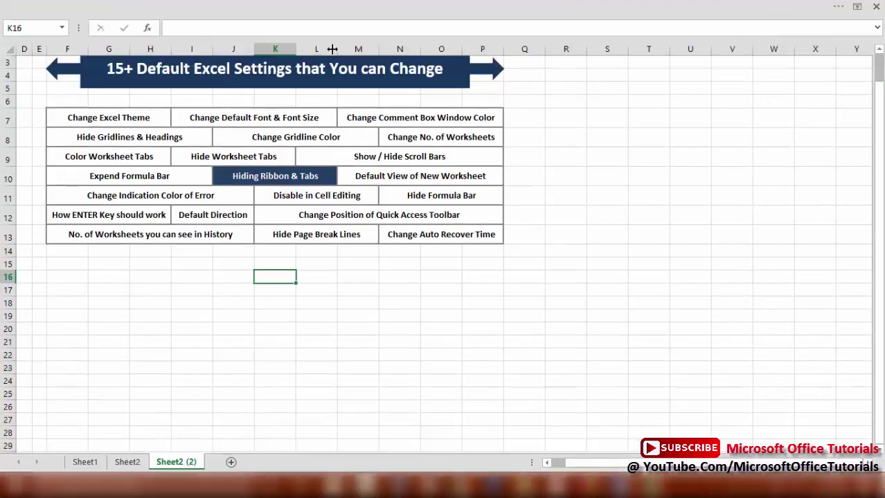
Reveal the hidden ribbon temporarily and set its display back to Show Tabs and Commands
click(843, 12)
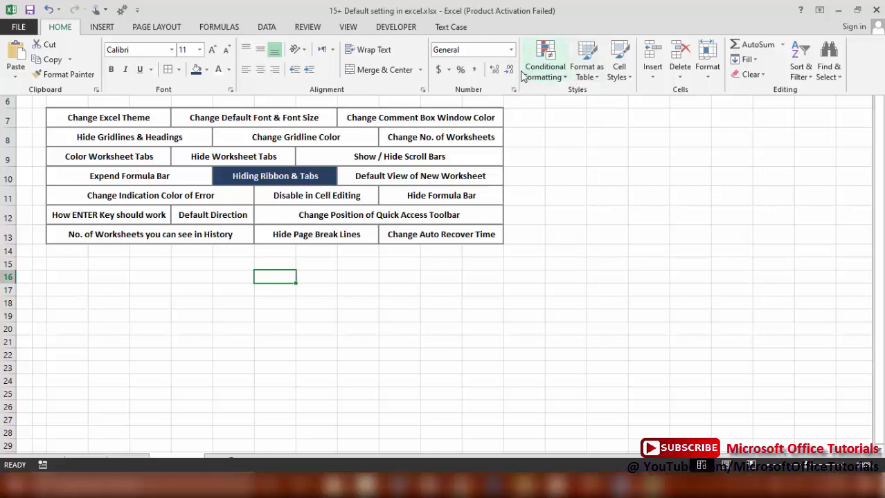
click(823, 11)
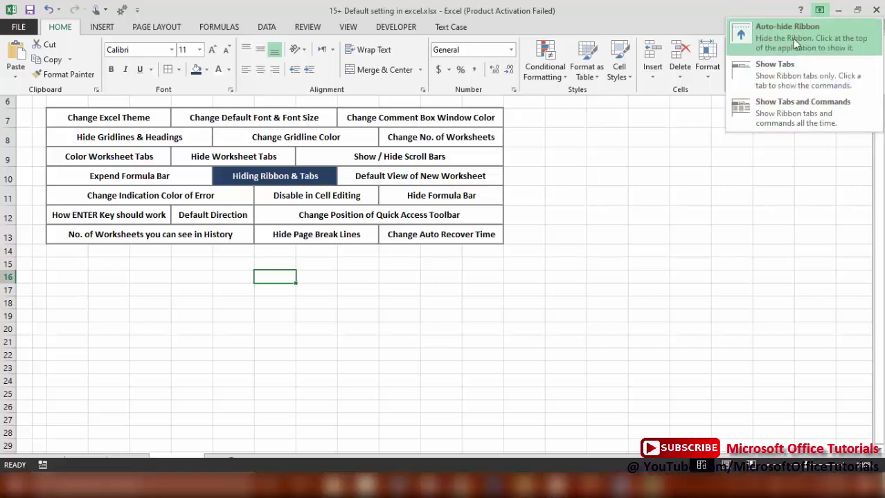
click(798, 118)
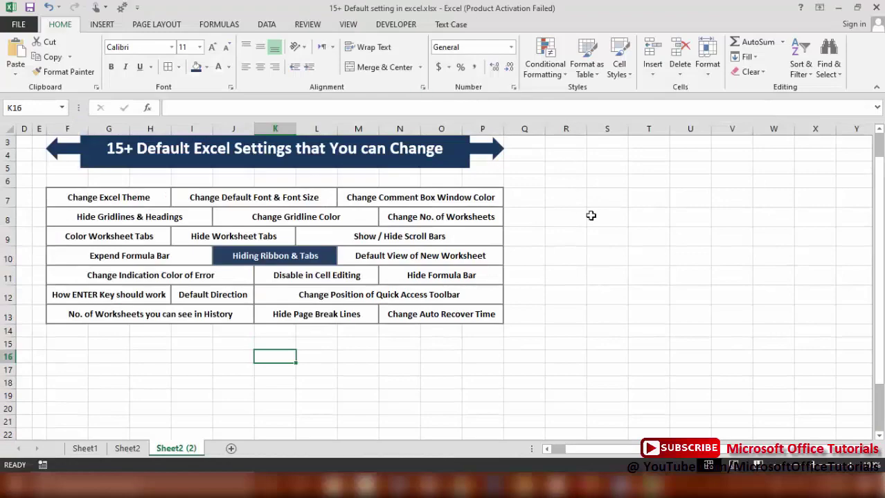
click(590, 215)
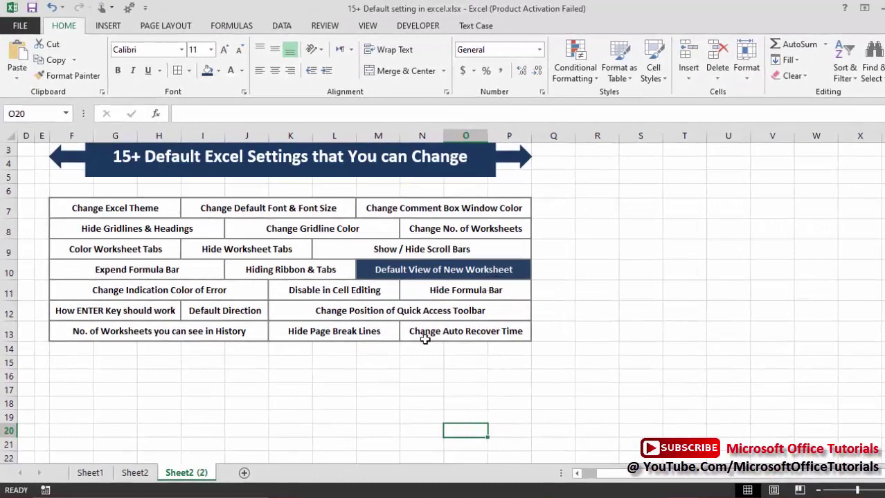
Add two new worksheets to check the default view they open in, and return to Sheet2 (2)
click(244, 473)
drag(99, 204, 170, 231)
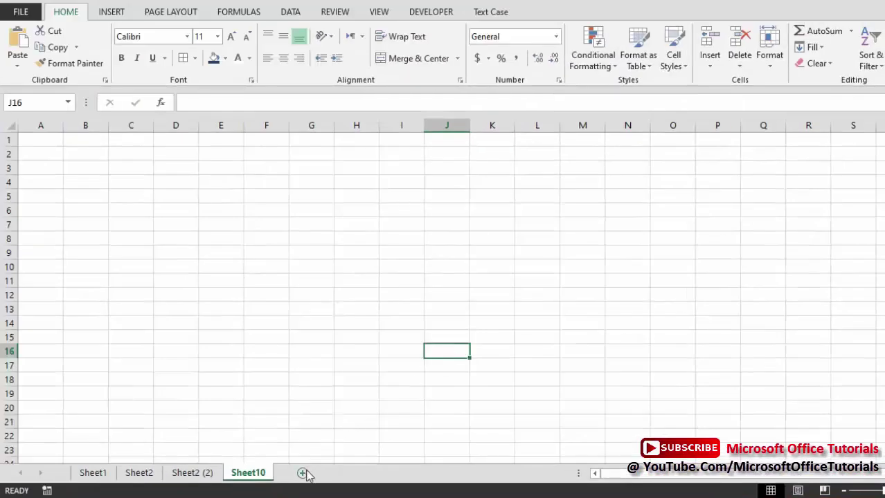
click(303, 472)
click(170, 247)
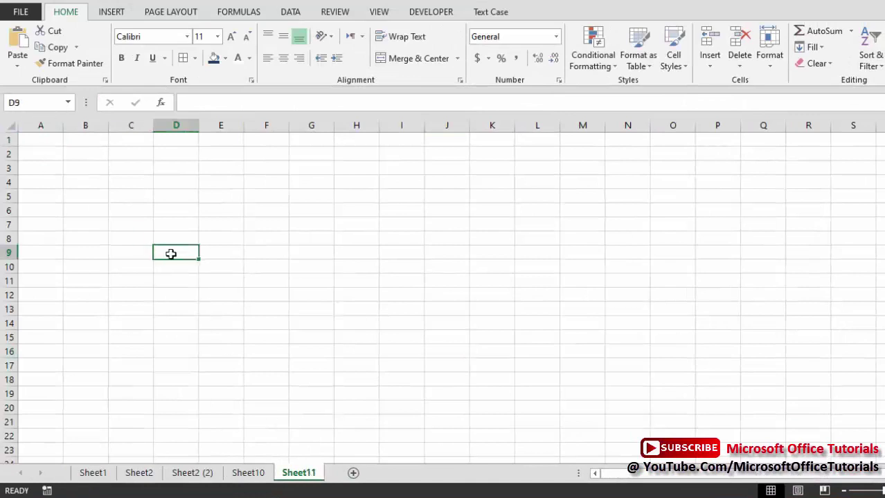
click(208, 479)
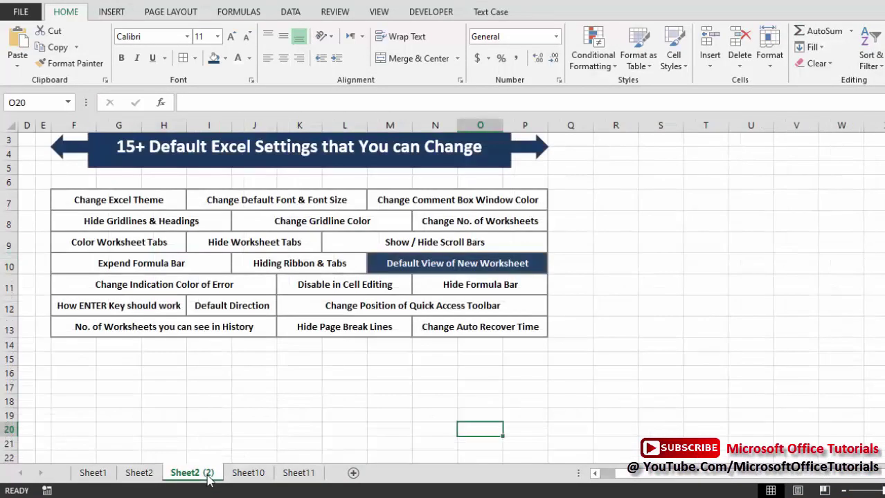
click(299, 263)
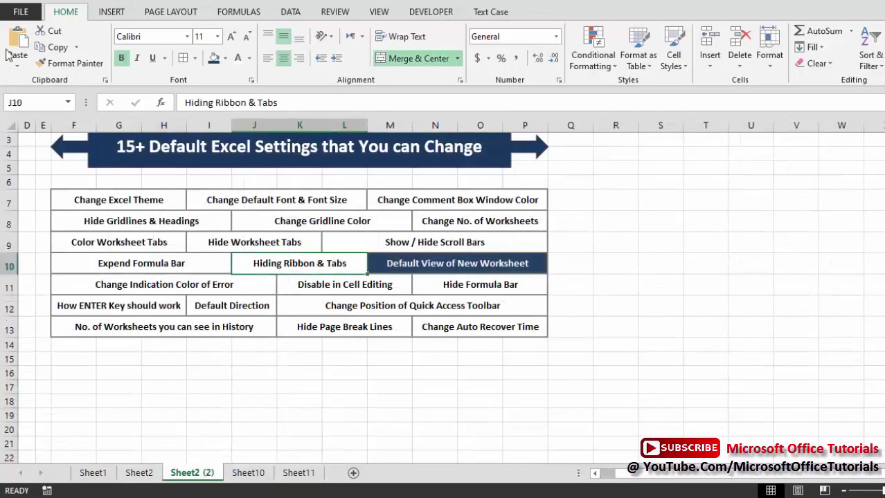
Set the default view for new sheets to Page Layout View in the general options and add a new worksheet
click(21, 12)
click(46, 335)
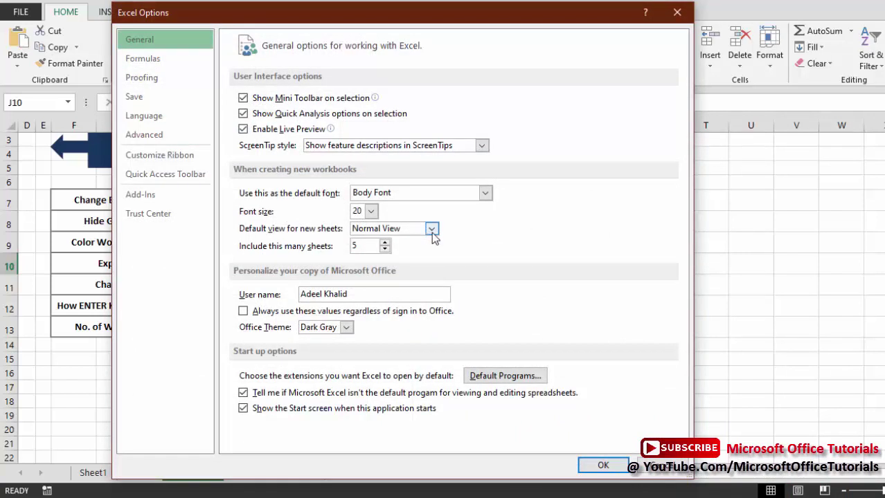
click(431, 232)
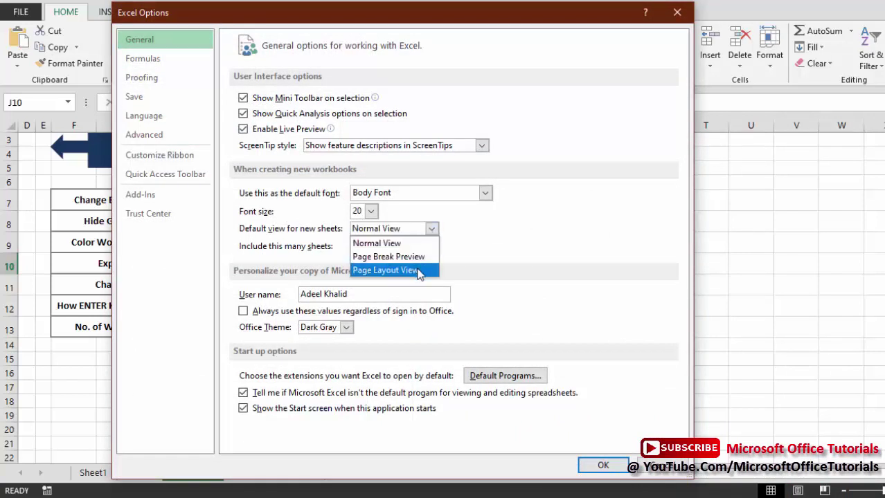
click(388, 270)
click(603, 465)
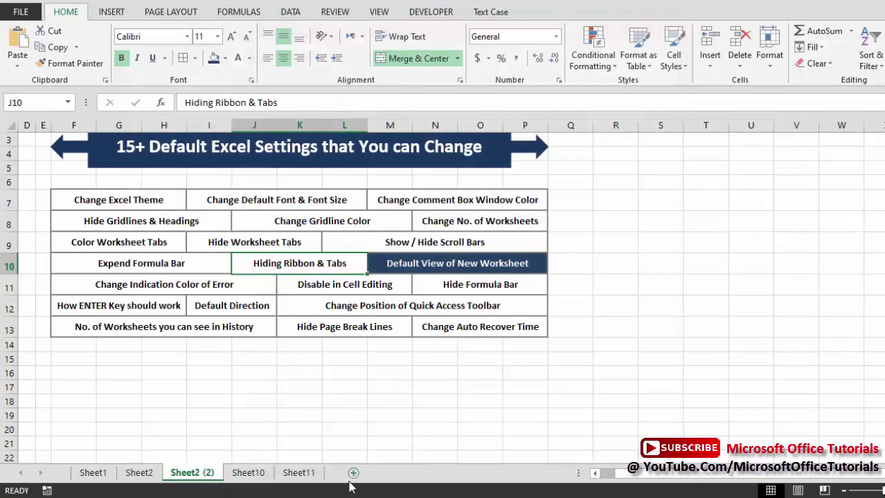
click(353, 473)
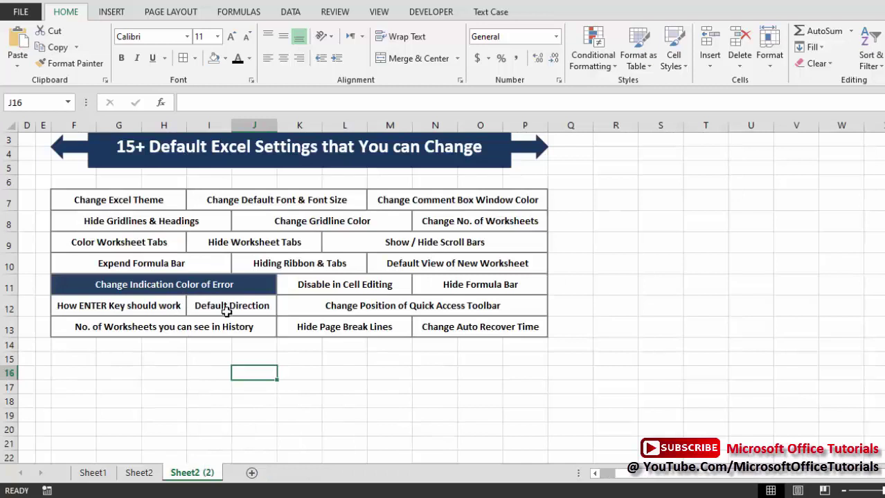
Enter 100 in cell I15 and 0 in cell J15 of Sheet2 (2)
click(210, 361)
text(100)
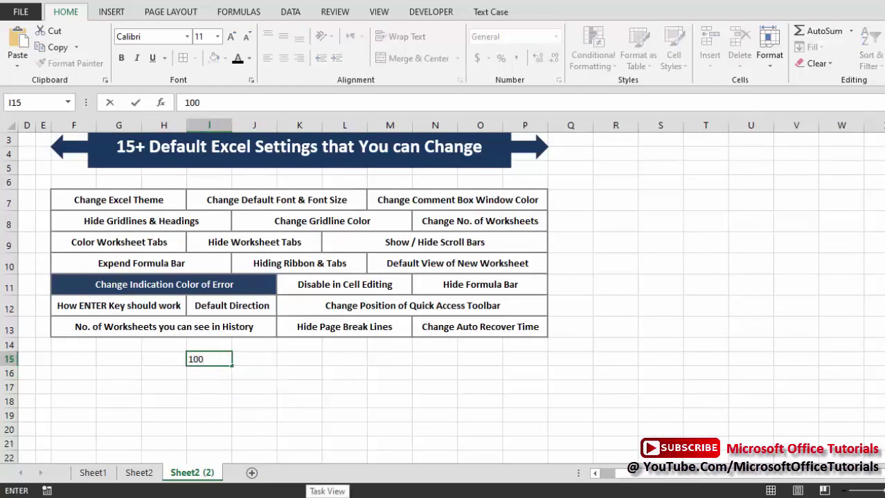
key(Tab)
text(0)
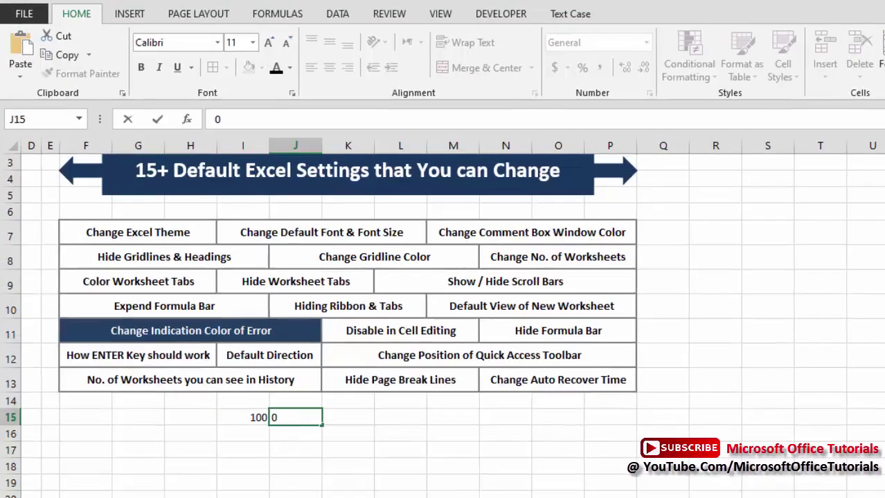
key(Tab)
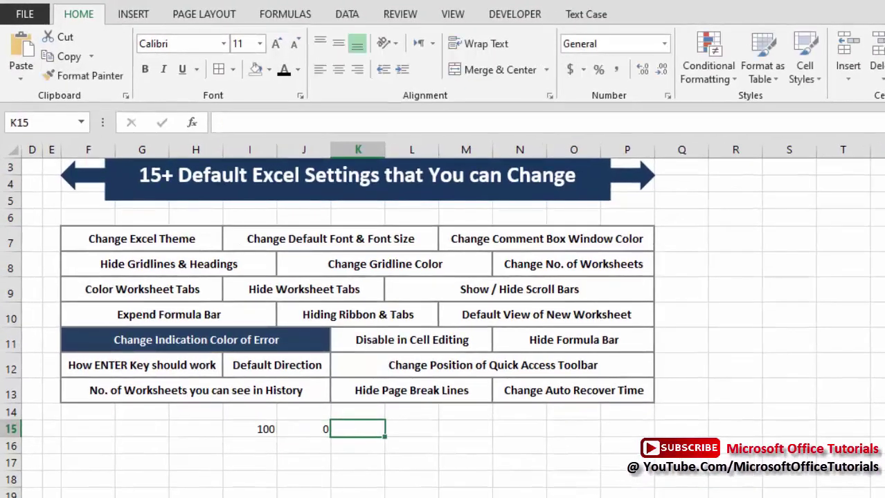
Enter a formula in cell K15 that divides I15 by J15
text(=)
key(Left)
key(Left)
text(/)
key(Left)
key(Return)
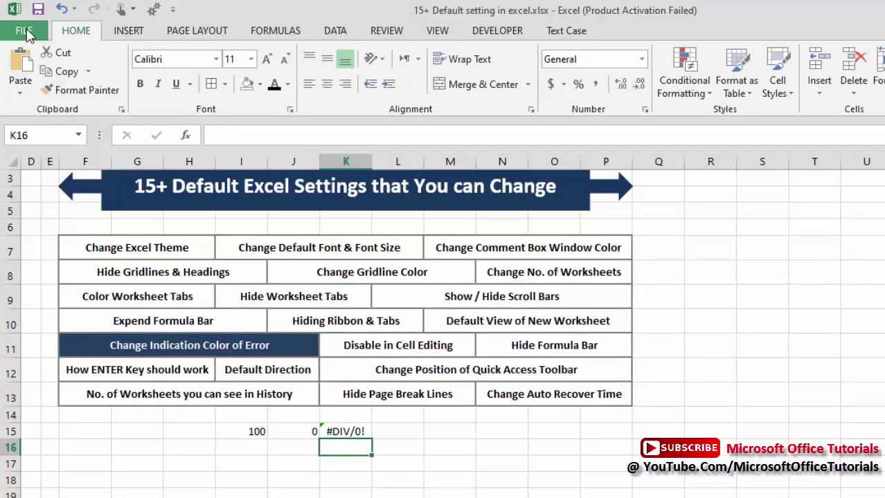
Set the color that indicates errors to red in the formula options' error checking settings
click(30, 36)
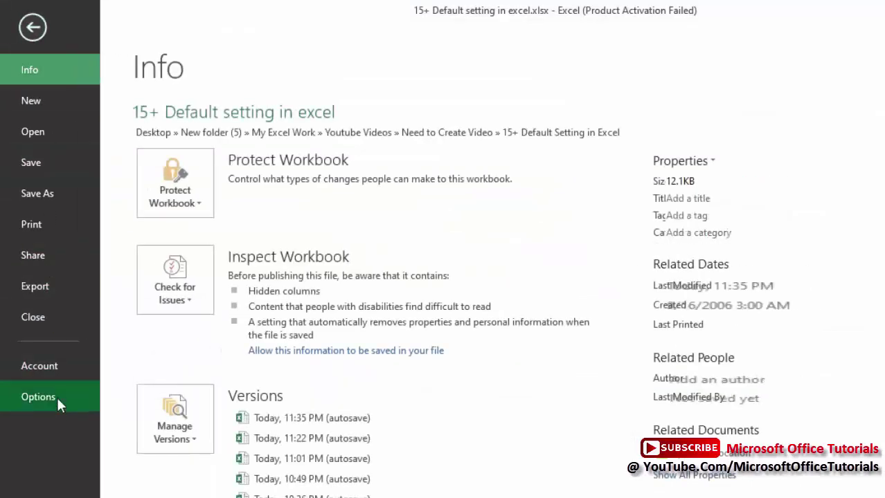
click(56, 396)
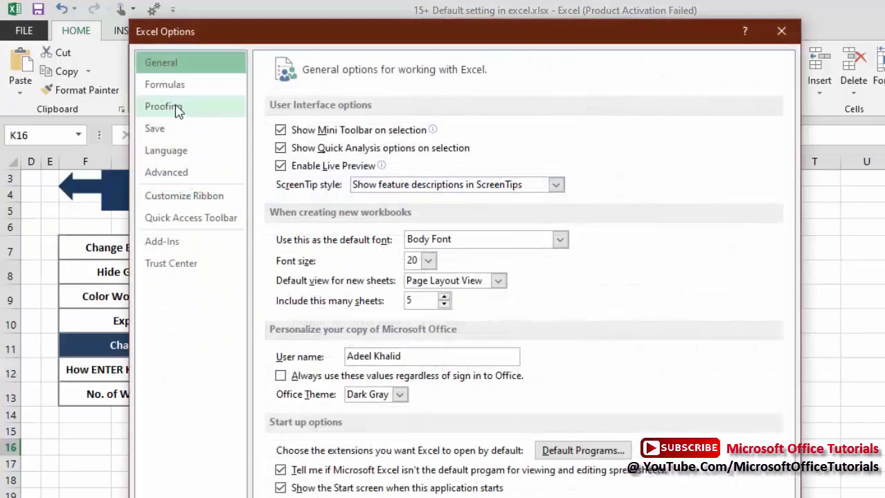
click(173, 89)
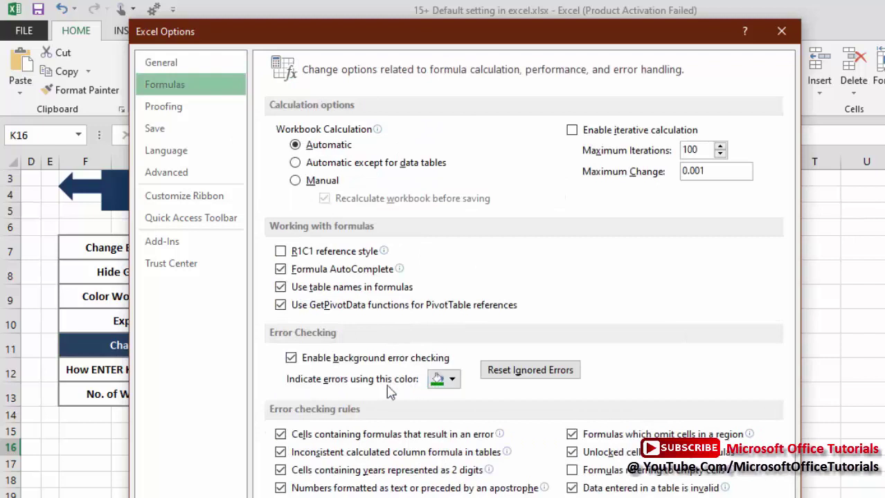
click(451, 380)
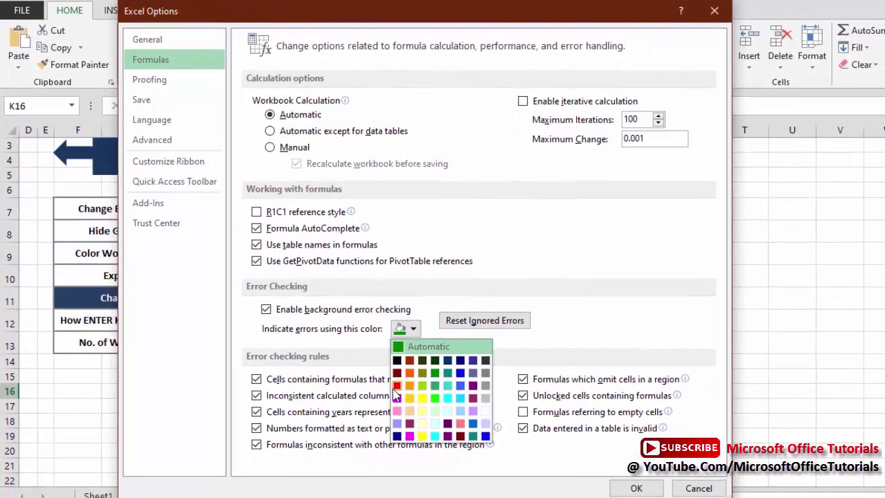
click(394, 388)
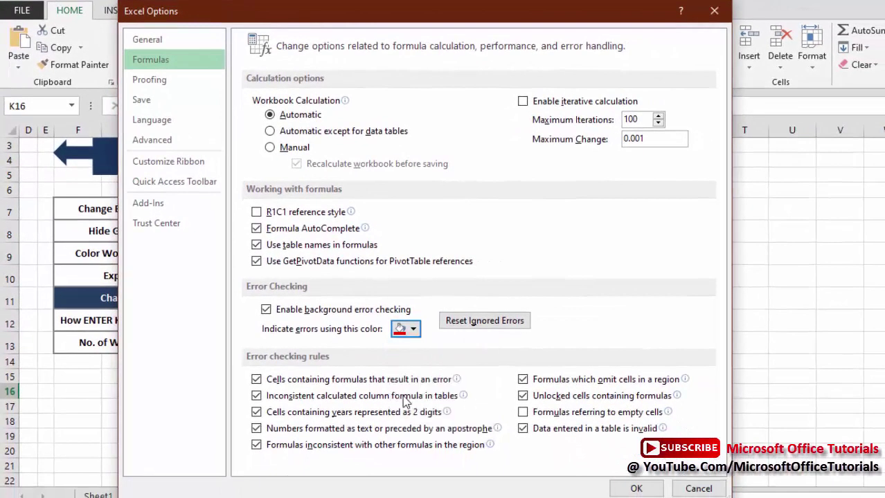
click(635, 489)
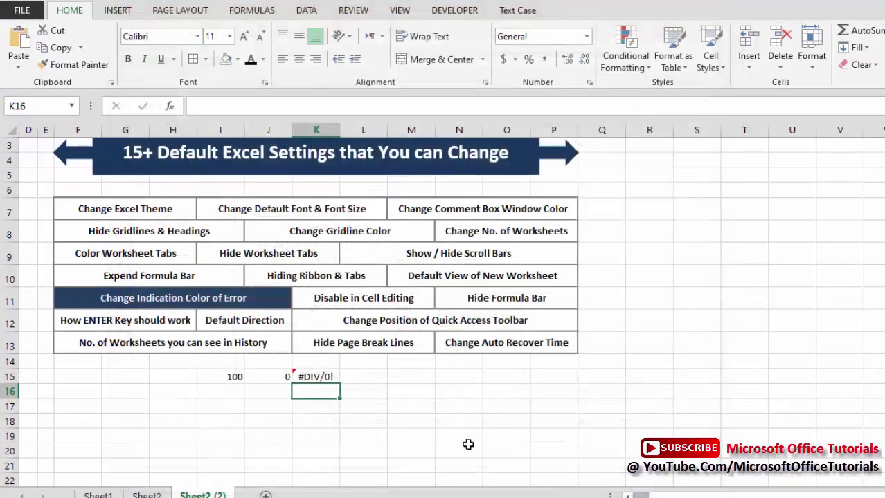
Enter another formula in cell K18 that divides I15 by J15 to test the error indicator
click(311, 416)
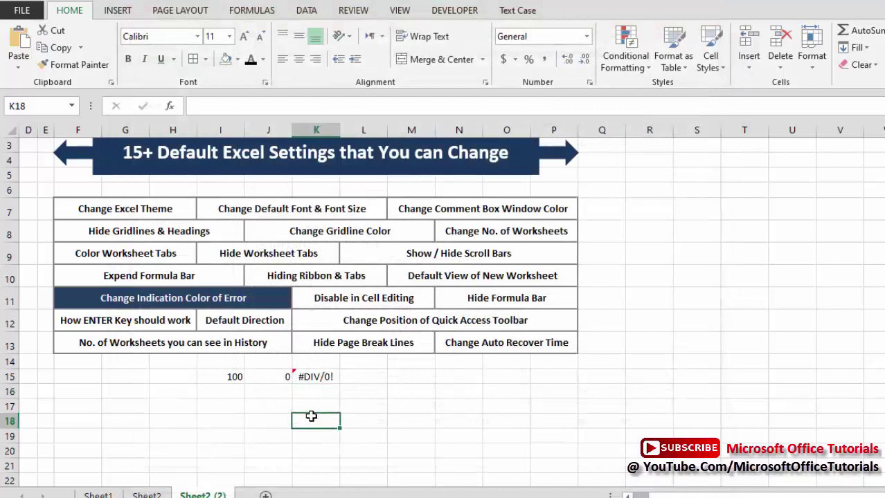
text(=)
key(Left)
key(Left)
key(Up)
key(Up)
key(Up)
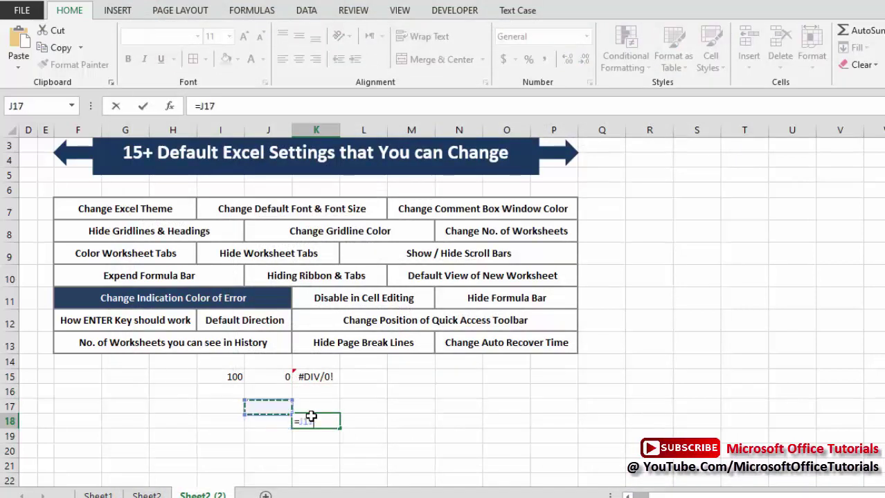
text(/)
key(Left)
key(Up)
key(Up)
key(Up)
key(Return)
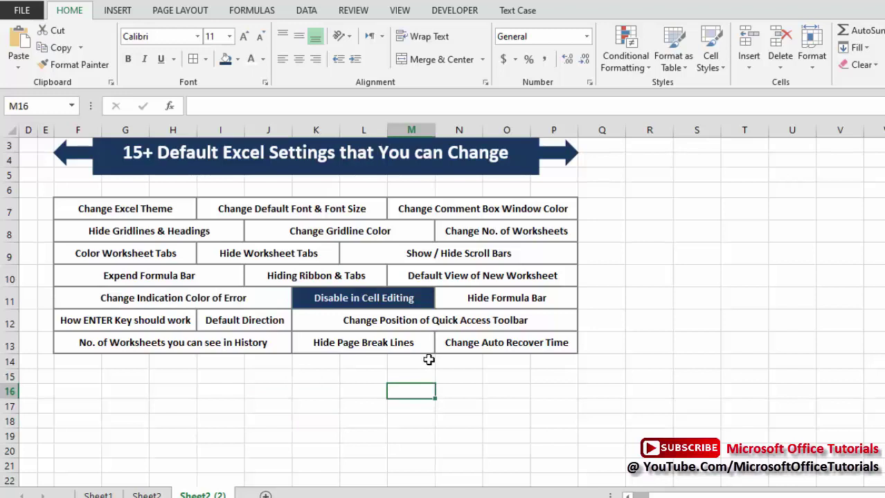
Try editing the "Disable in Cell Editing" text directly in its cell by deleting its last letters, and discard the change
click(422, 299)
mouse_move(421, 299)
mouse_down()
mouse_move(422, 355)
mouse_move(428, 294)
mouse_move(421, 298)
mouse_up()
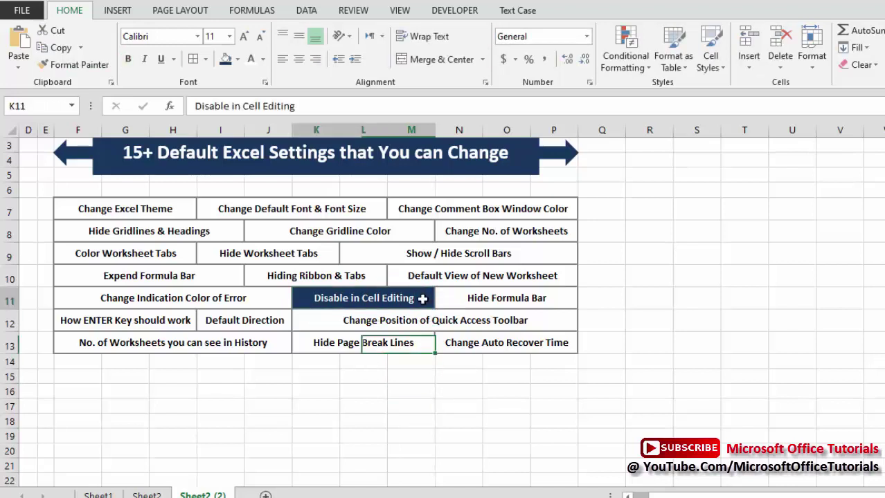
double_click(423, 299)
key(BackSpace)
key(BackSpace)
key(BackSpace)
key(BackSpace)
key(BackSpace)
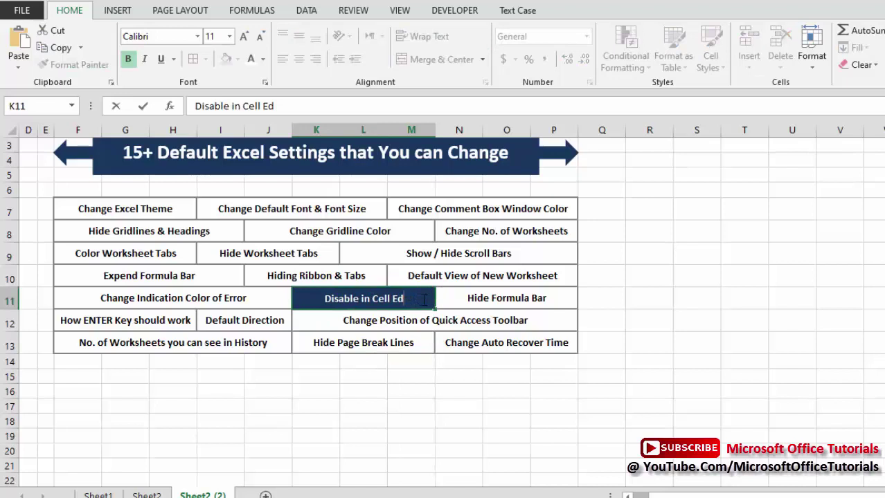
key(Escape)
click(412, 379)
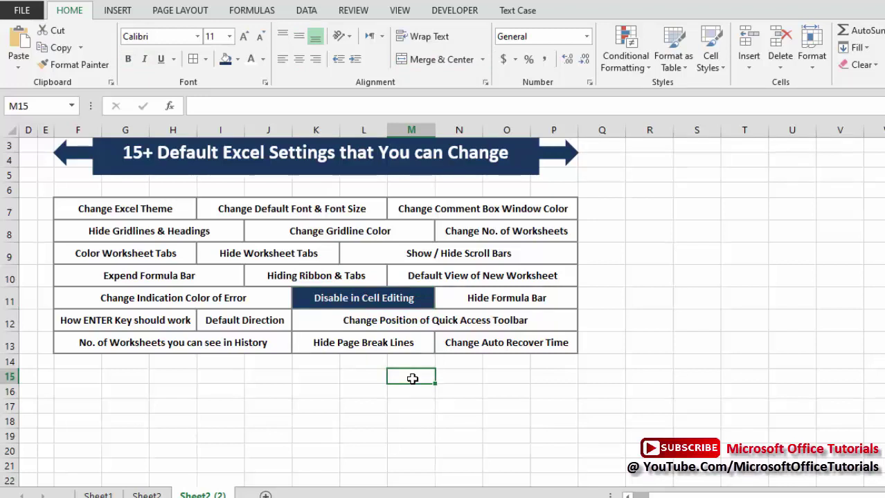
Turn off "Allow editing directly in cells" in the advanced editing options
click(27, 18)
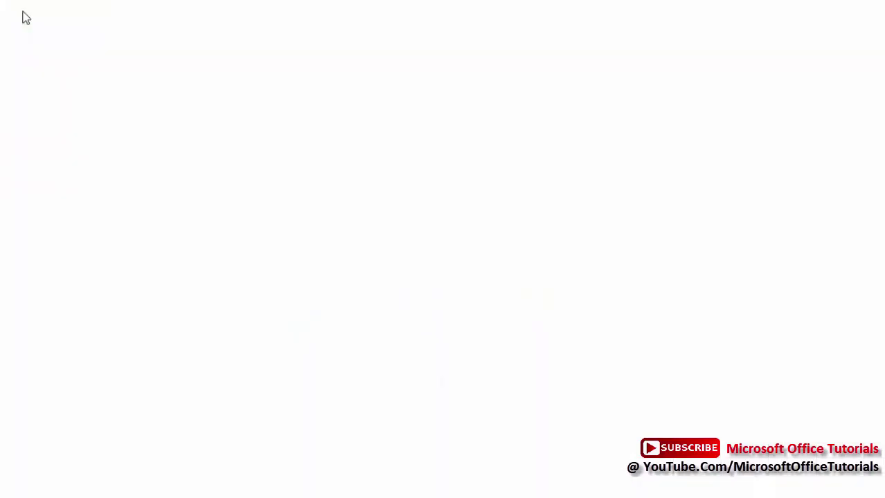
click(35, 346)
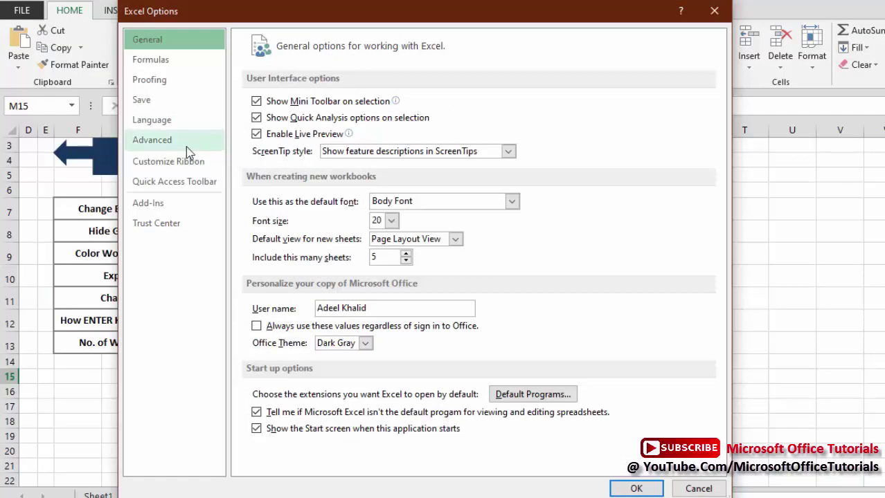
click(187, 149)
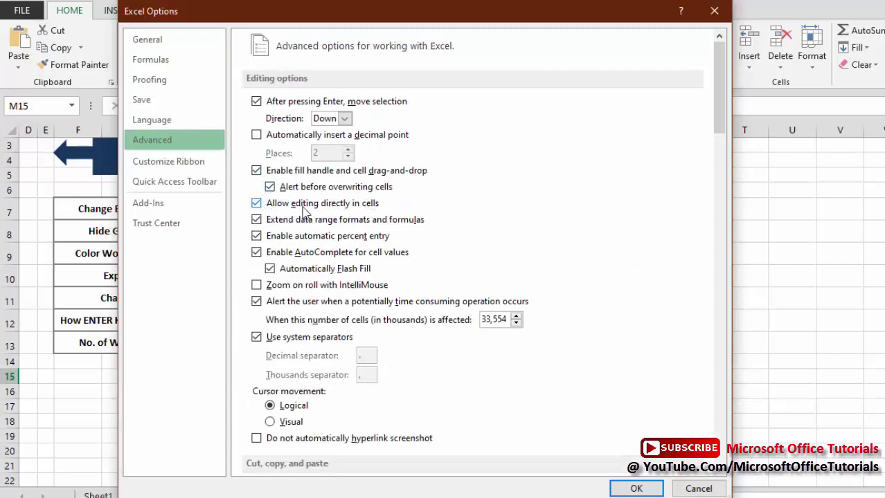
click(256, 206)
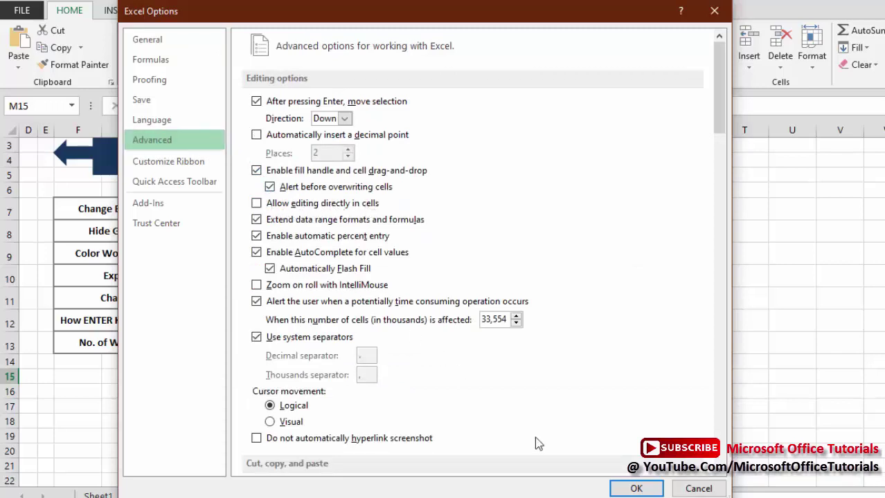
click(647, 490)
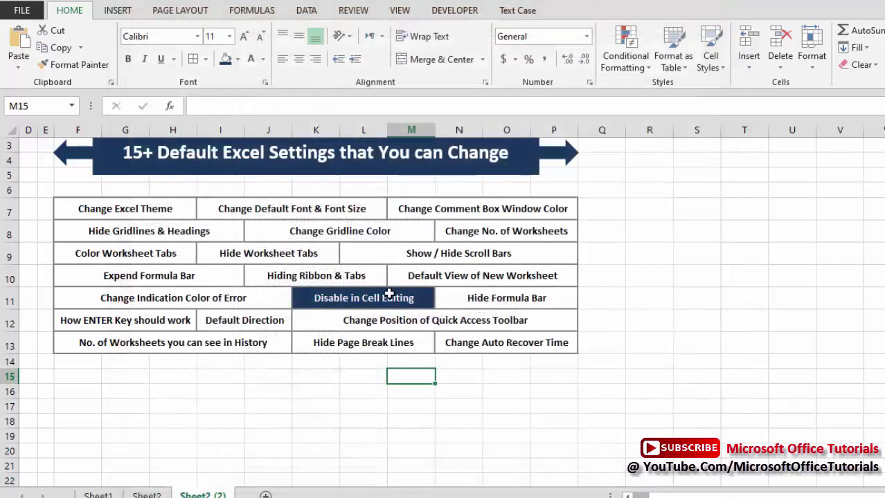
Remove the word "Editing" from the "Disable in Cell Editing" text through the formula bar, and discard the change
click(396, 298)
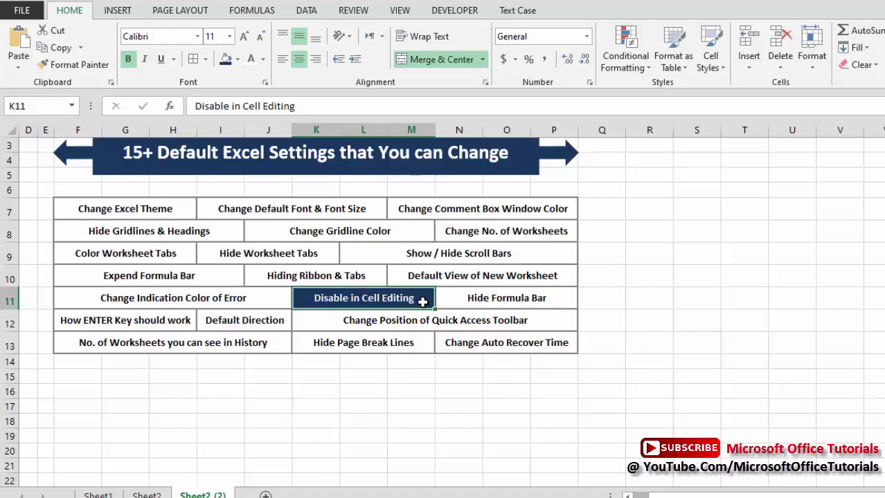
click(343, 107)
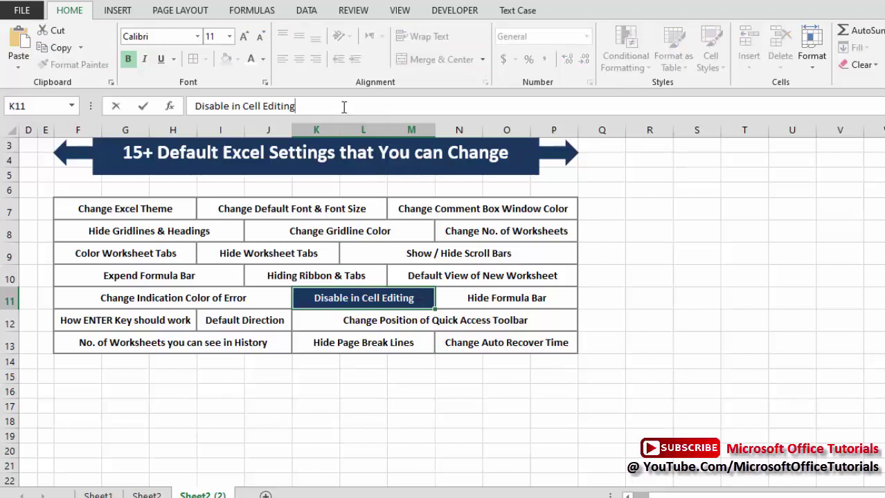
key(BackSpace)
key(BackSpace)
key(BackSpace)
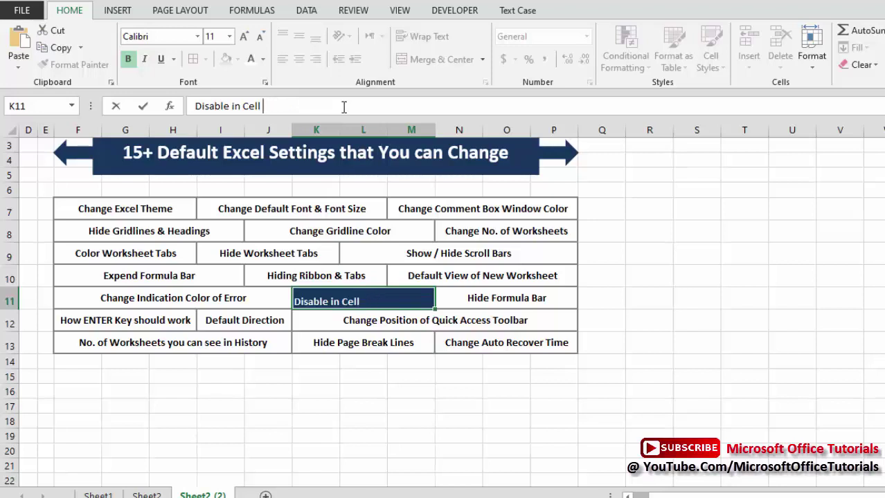
key(Escape)
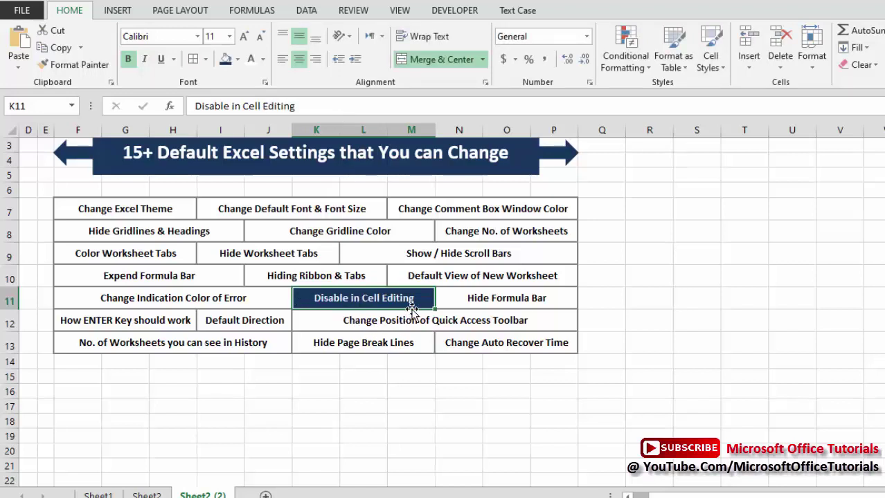
click(411, 377)
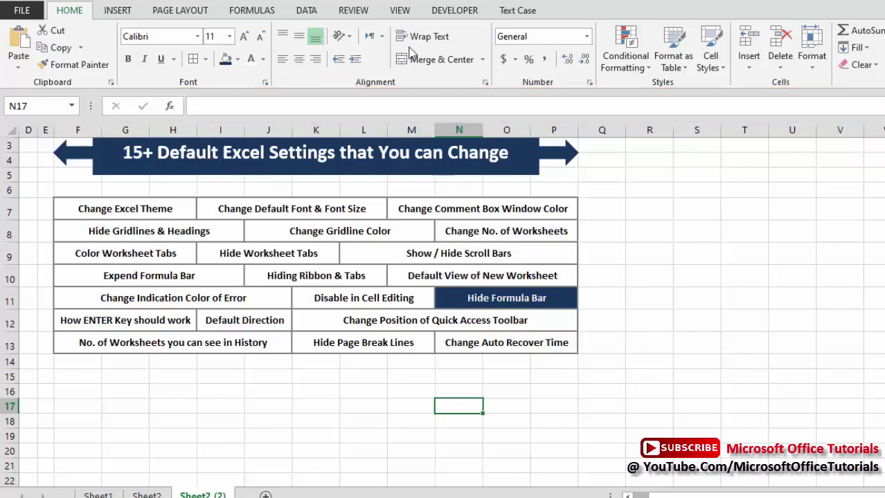
Hide the formula bar and show it again
click(399, 10)
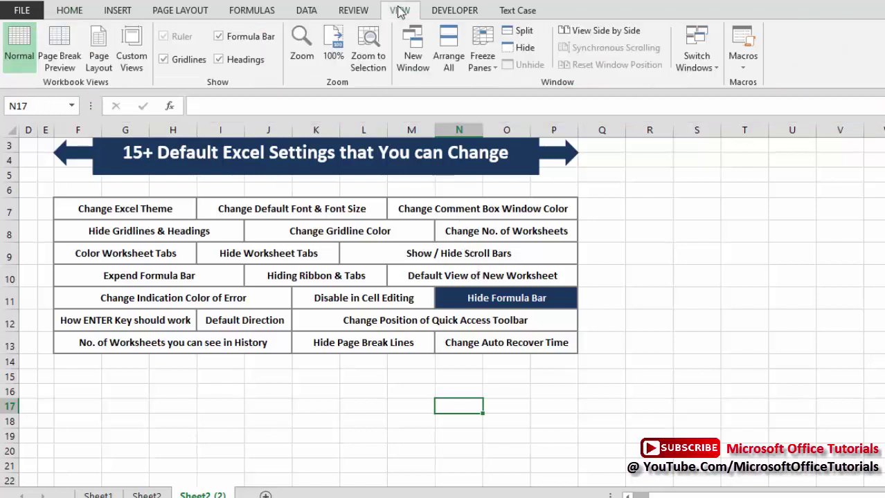
click(222, 41)
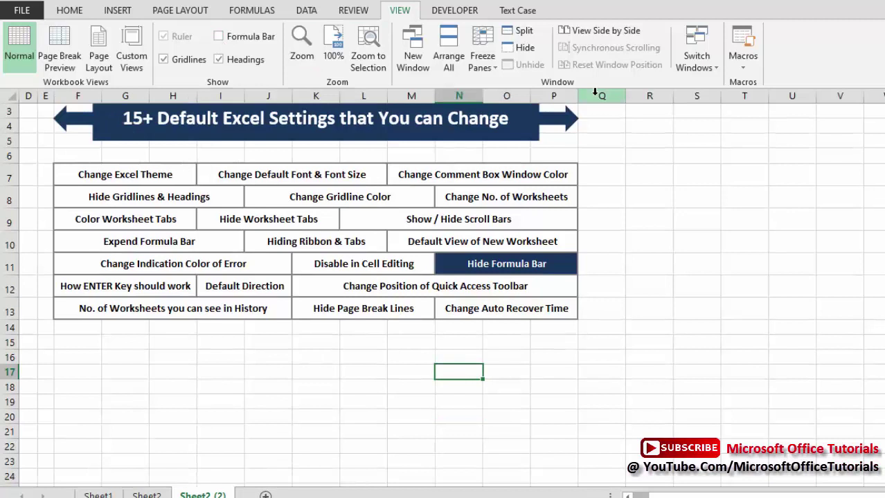
click(219, 37)
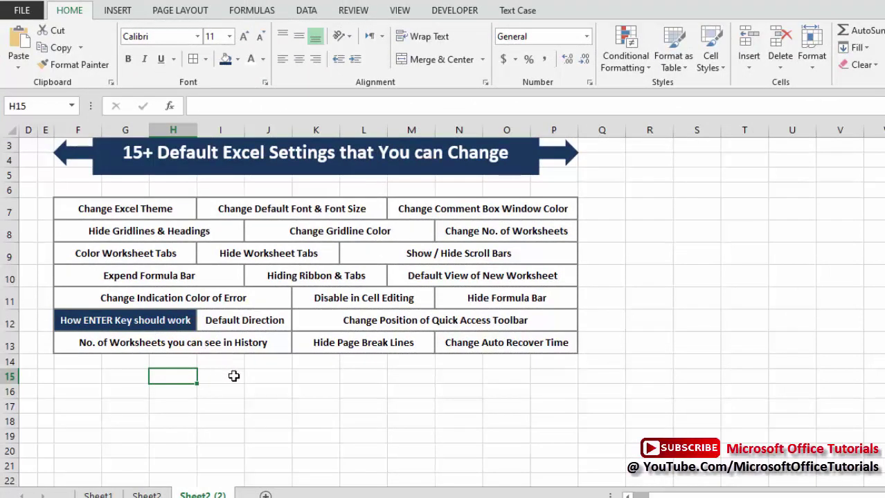
Test which way Enter moves the selection, starting from cell H15 and from the "Hide Worksheet Tabs" cell
key(Return)
key(Return)
key(Return)
key(Return)
key(Return)
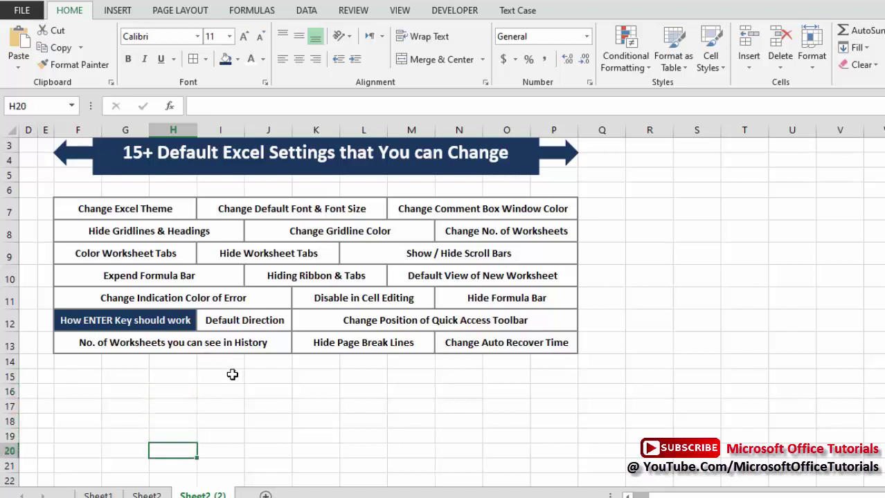
click(214, 247)
key(Return)
key(Return)
key(Return)
key(Return)
key(Return)
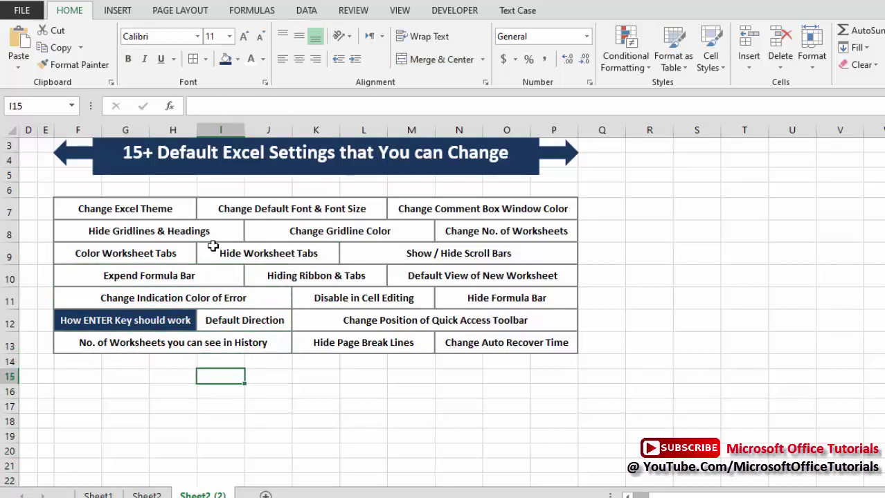
Set the direction for moving the selection after Enter to Up in the advanced editing options
click(23, 13)
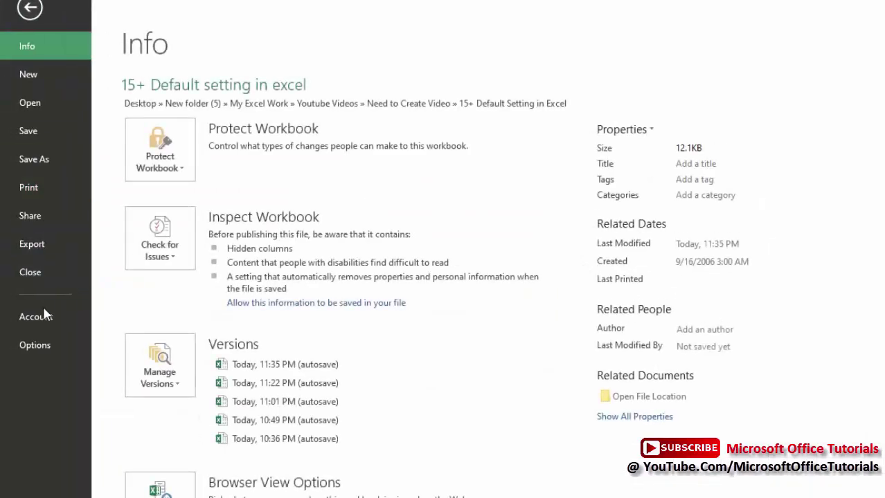
click(43, 320)
click(45, 345)
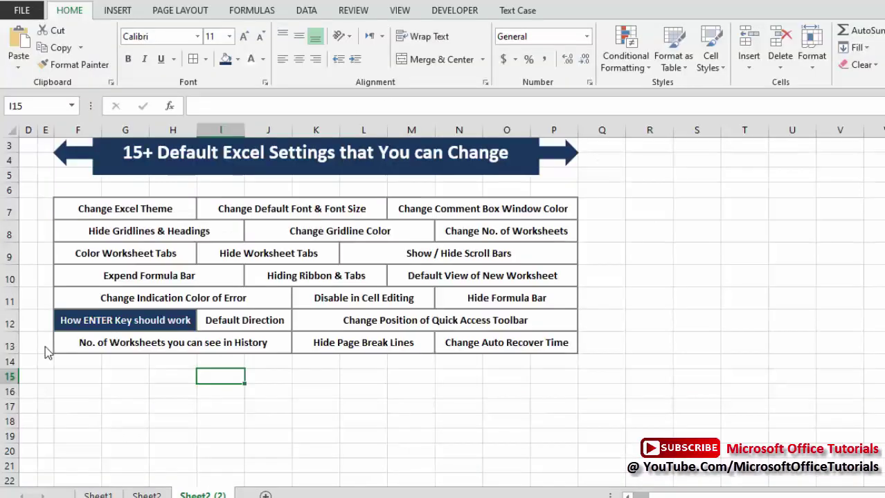
click(161, 141)
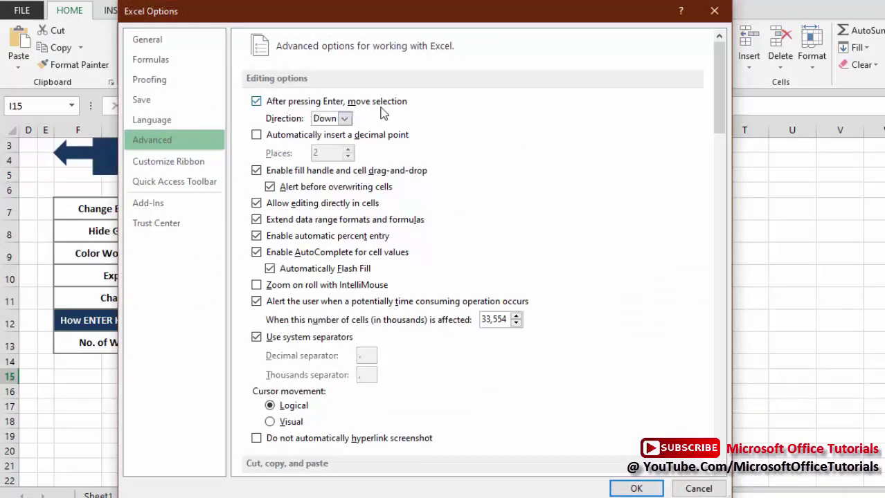
click(345, 120)
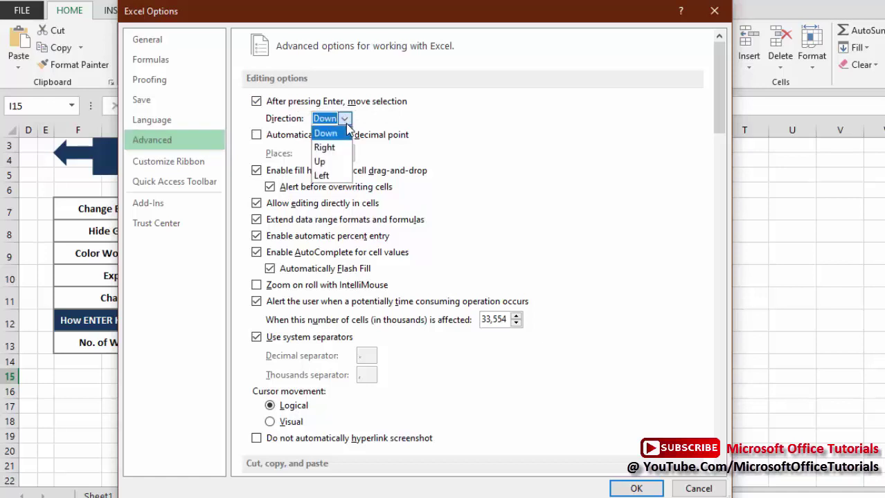
click(342, 163)
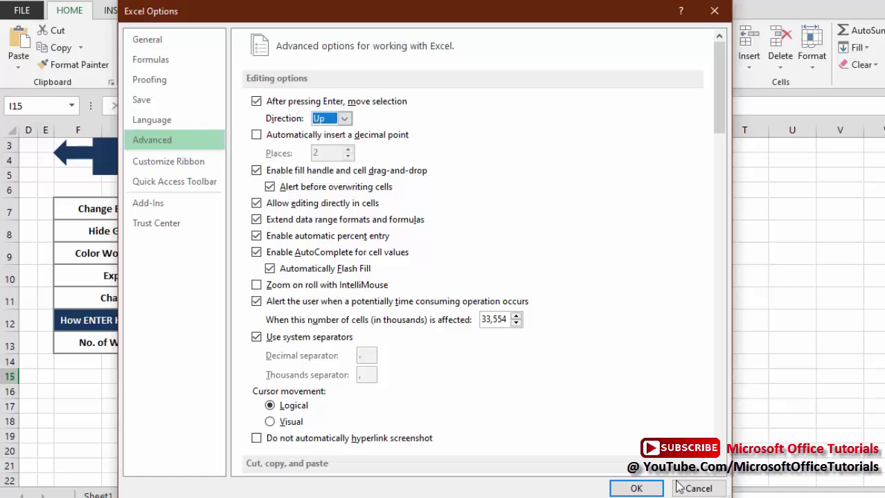
click(640, 490)
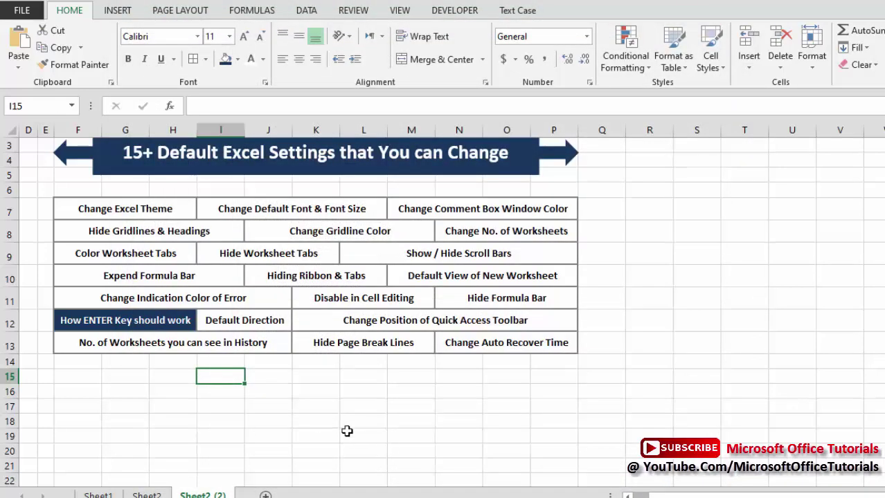
Test the new Enter movement direction, starting from cell J18
click(268, 423)
key(Return)
key(Return)
key(Return)
key(Return)
key(Return)
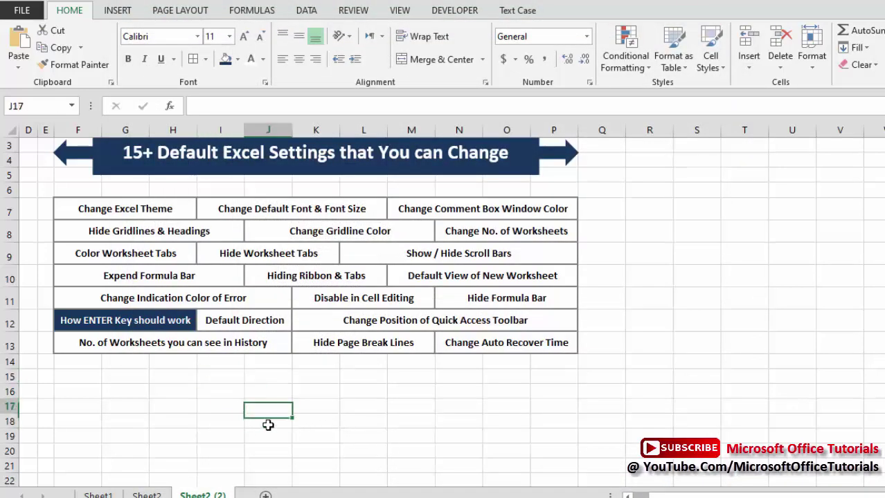
Select cells F18 to K18 to illustrate the left-to-right sheet direction, and clear the selection
key(Return)
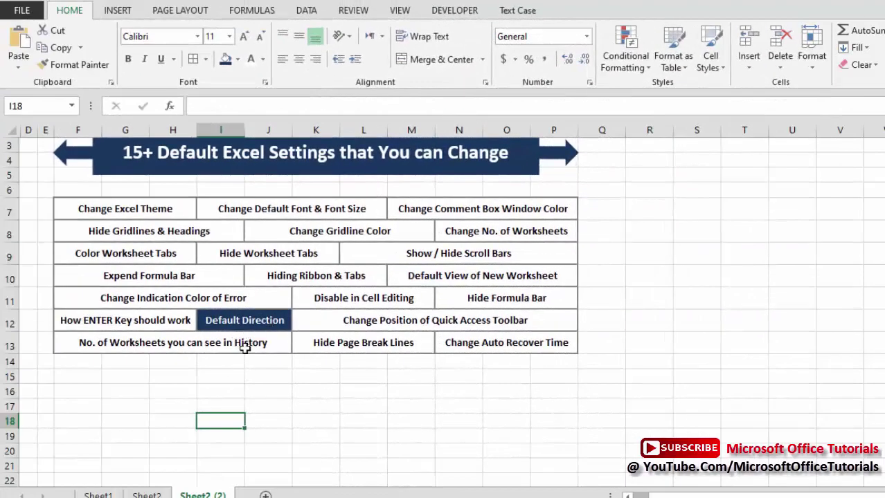
click(72, 414)
drag(72, 415, 333, 421)
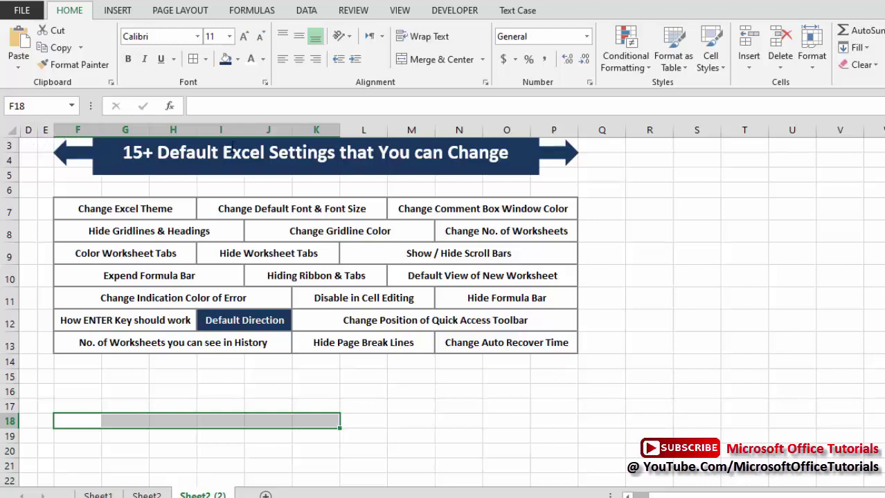
click(290, 374)
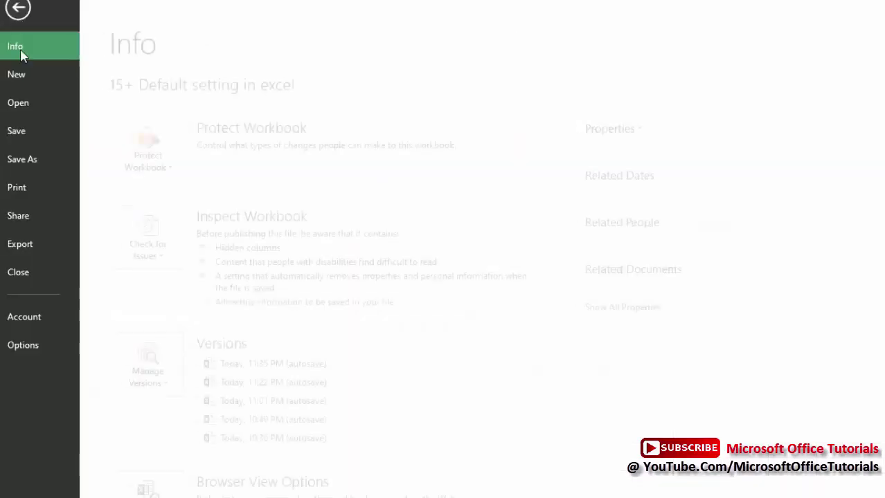
Set the default direction for new sheets to Right-to-left in the advanced display options
click(22, 10)
click(49, 344)
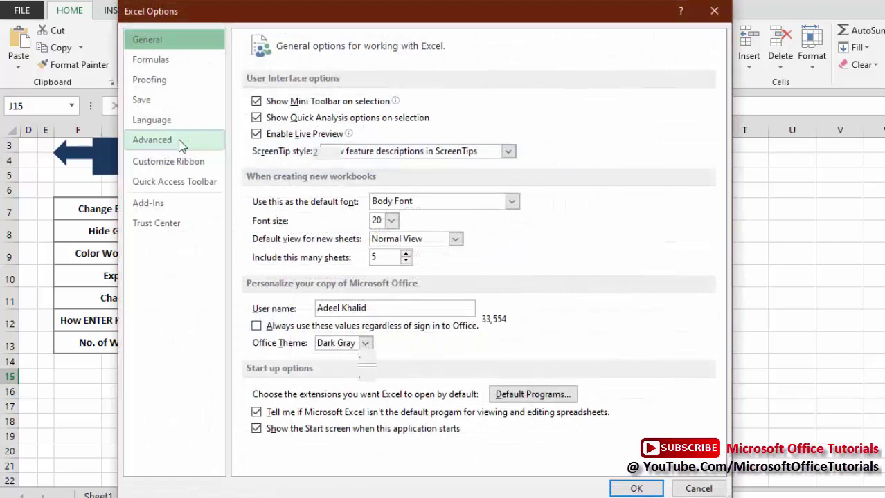
click(181, 142)
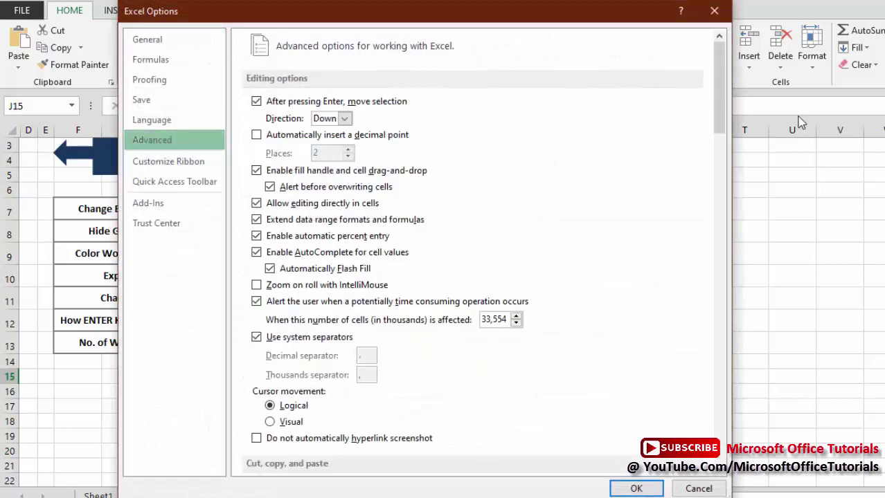
drag(718, 114, 724, 265)
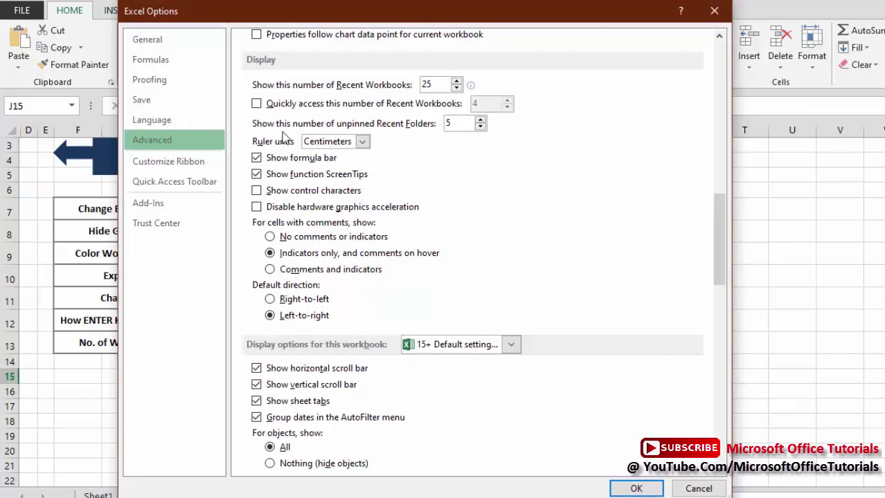
click(270, 300)
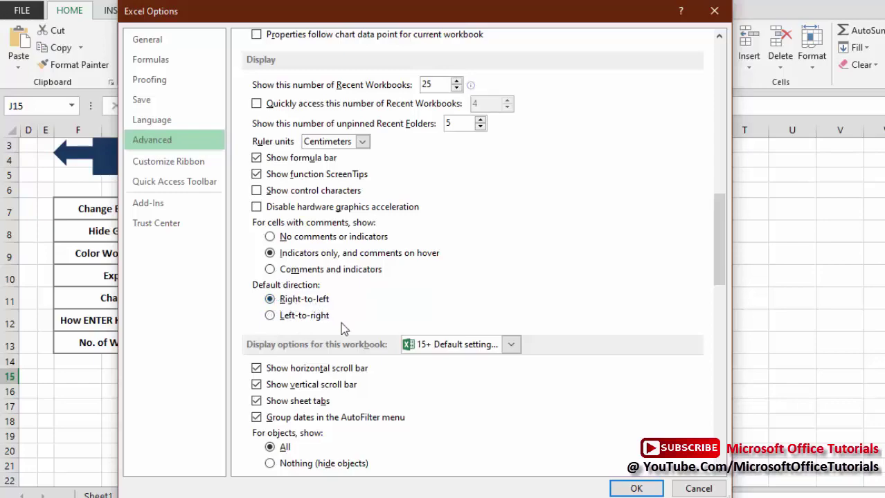
click(635, 488)
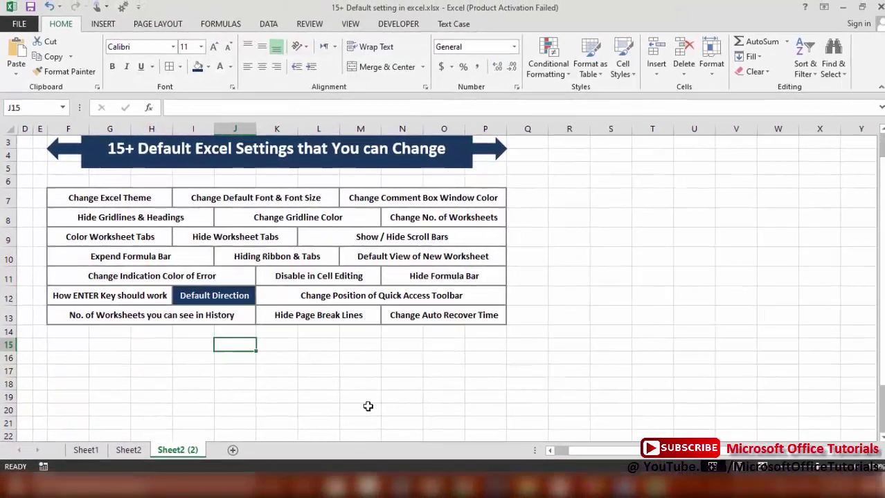
Insert a new worksheet to check the column order in the new default direction, and return to Sheet2 (2)
click(394, 427)
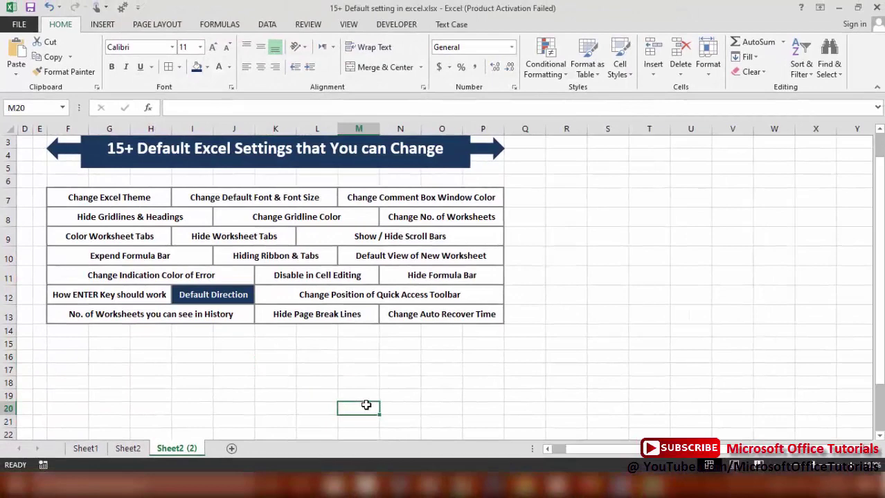
click(232, 449)
drag(846, 241, 445, 282)
click(439, 282)
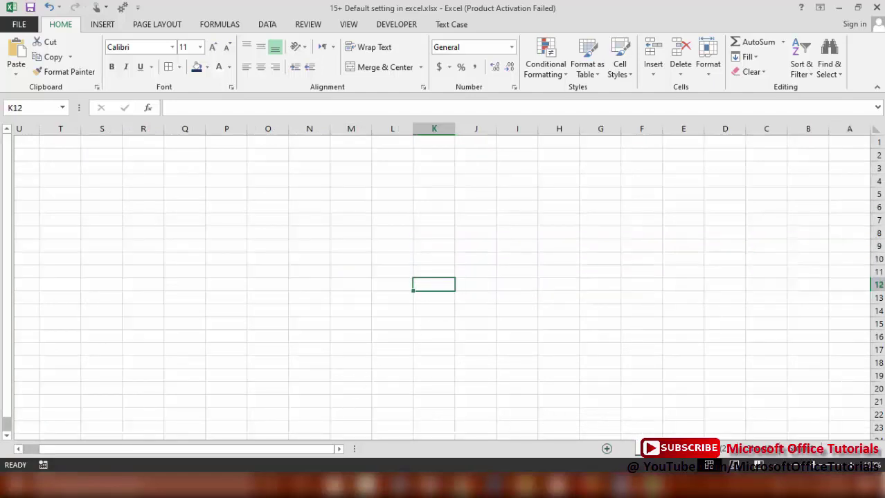
key(ctrl+Page_Up)
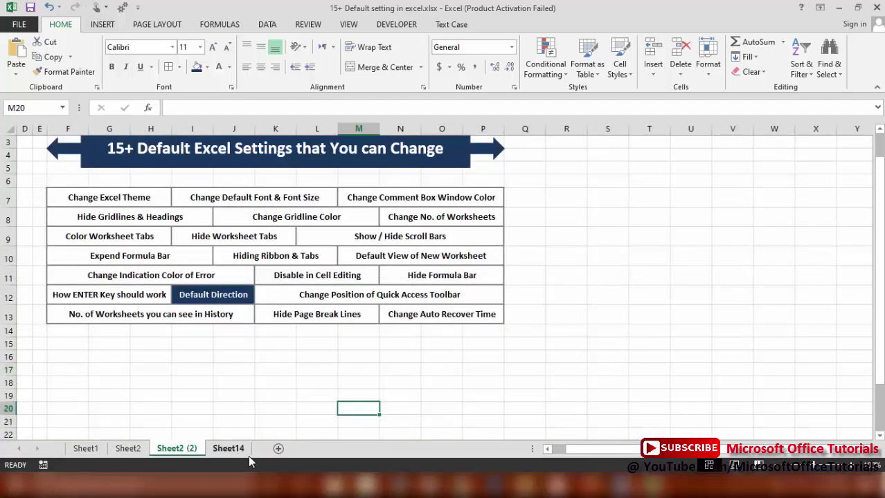
Add several more blank worksheets to test the right-to-left layout on each
click(278, 449)
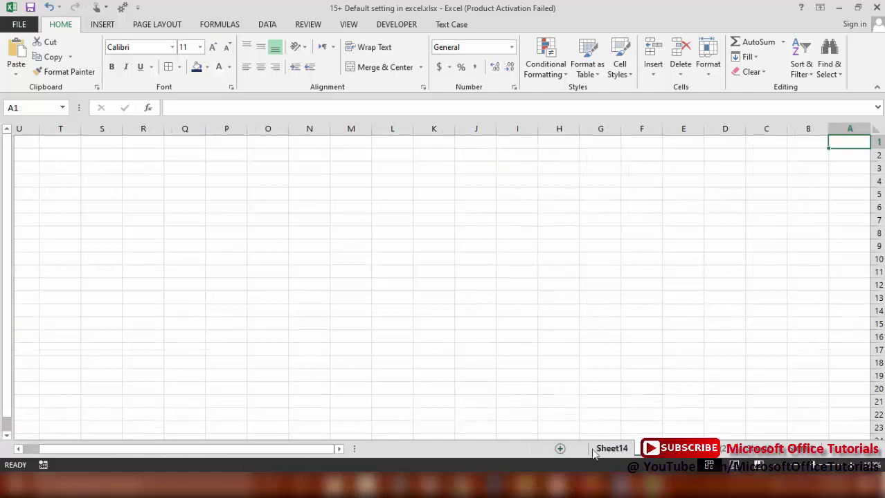
click(561, 450)
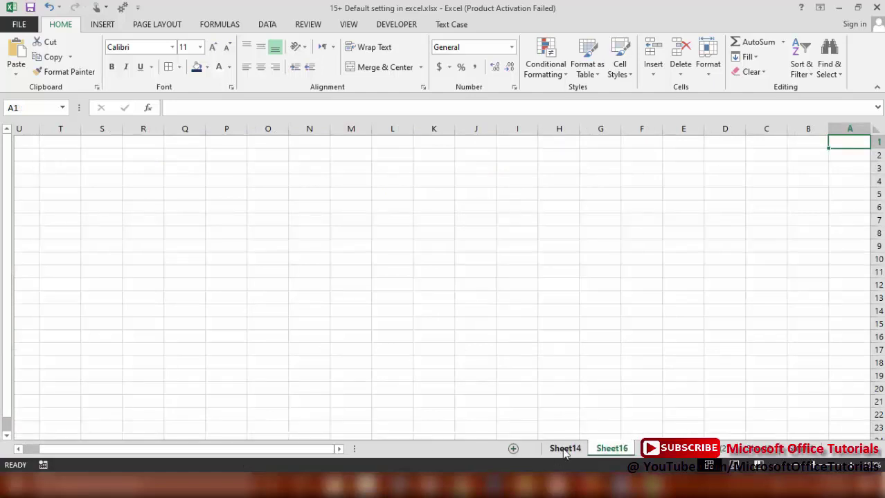
click(515, 450)
click(469, 450)
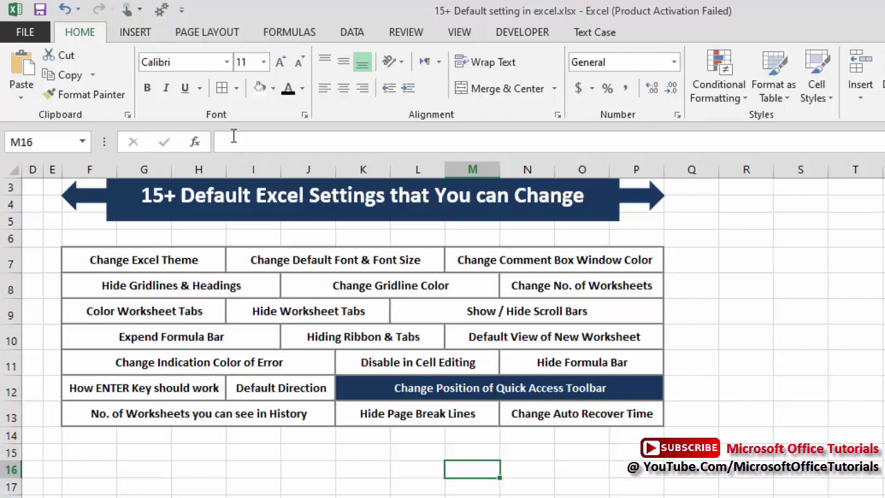
Show the Quick Access Toolbar below the ribbon and move it back above the ribbon
right_click(100, 8)
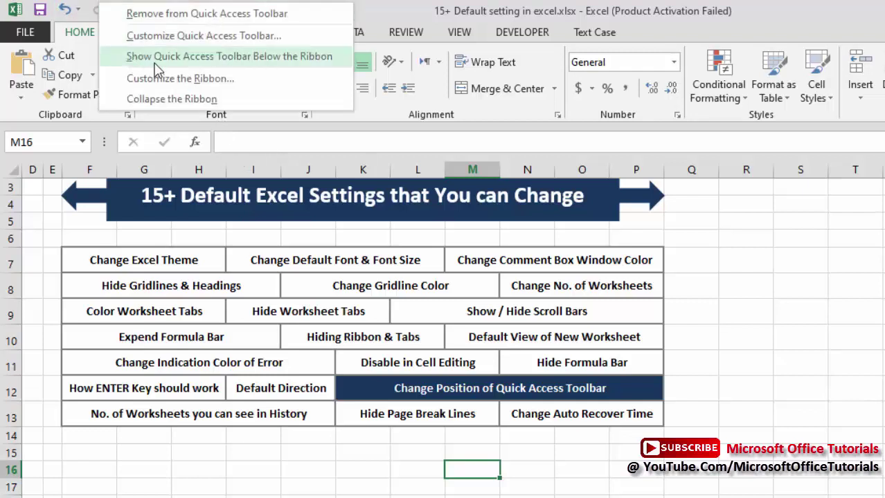
click(237, 59)
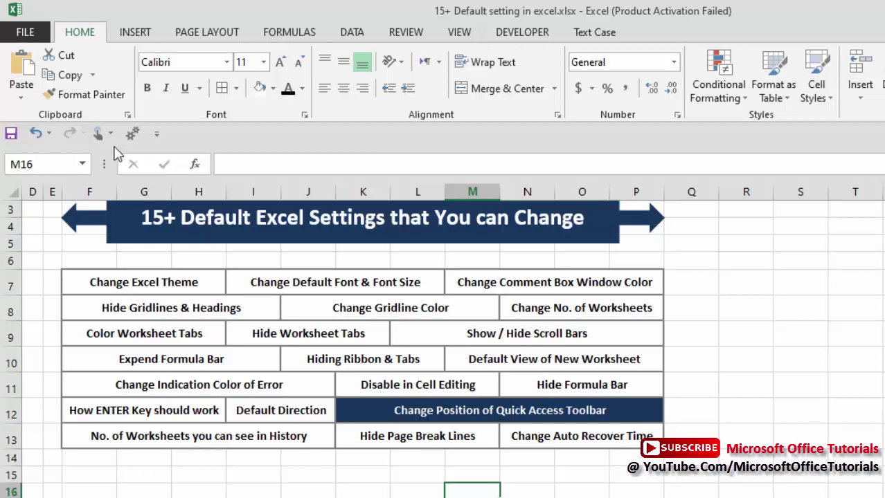
right_click(76, 135)
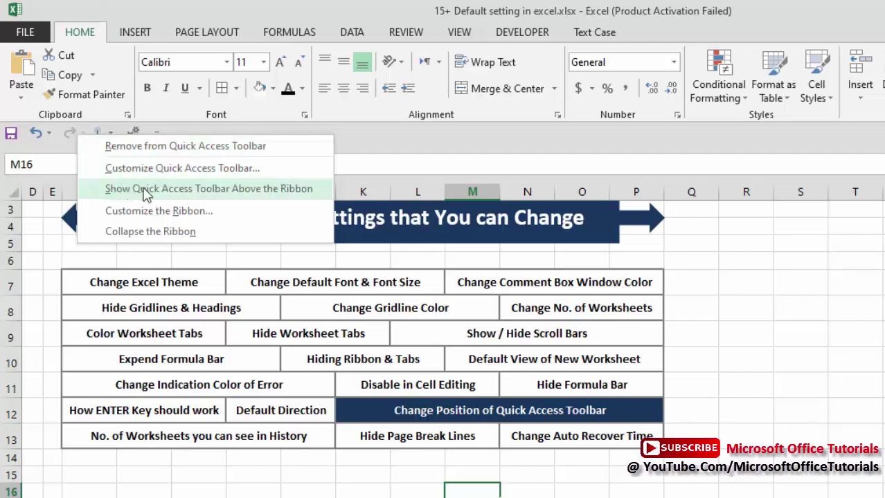
click(174, 199)
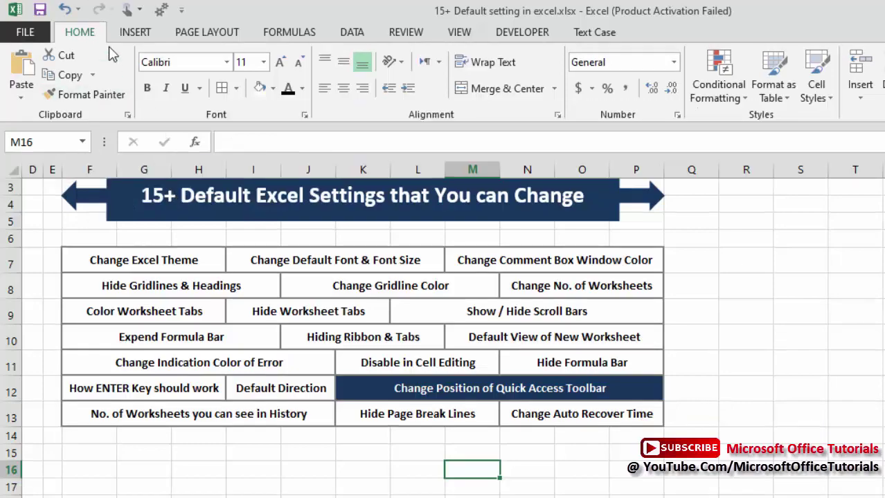
click(388, 394)
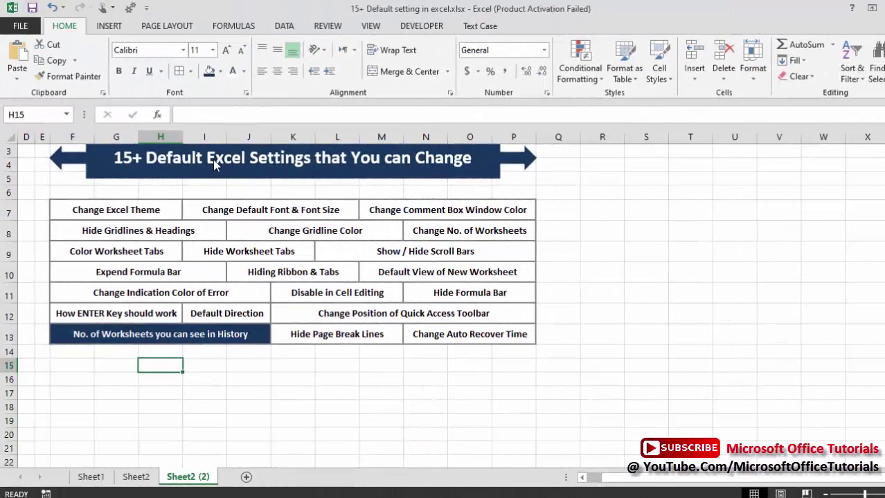
Locate the setting for the number of recent workbooks shown in the advanced display options
key(Right)
key(Right)
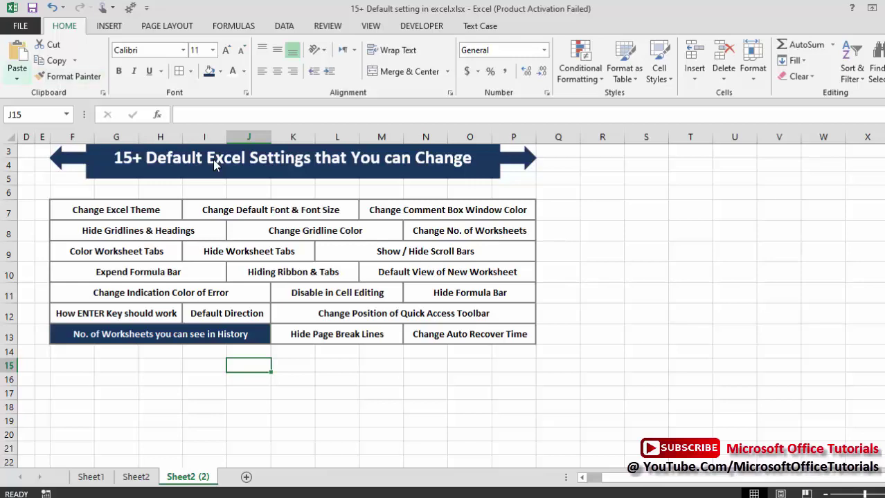
key(alt+f)
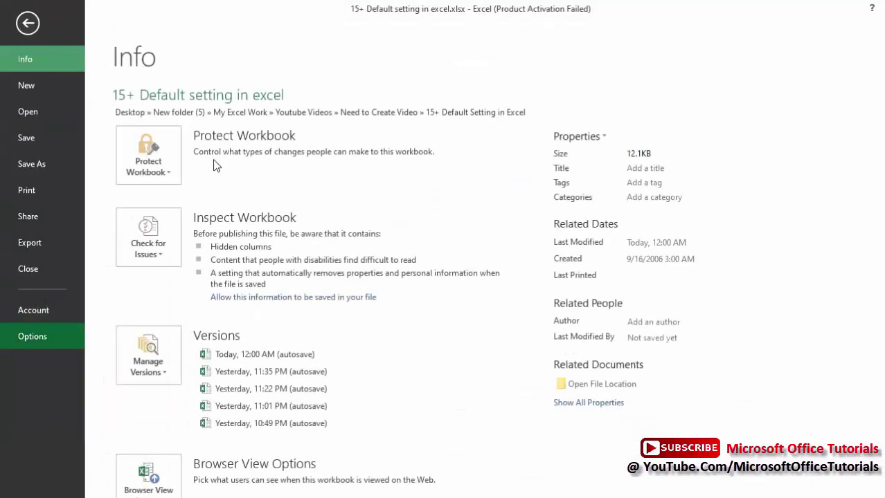
key(t)
key(Up)
key(Up)
key(Up)
key(Up)
key(Up)
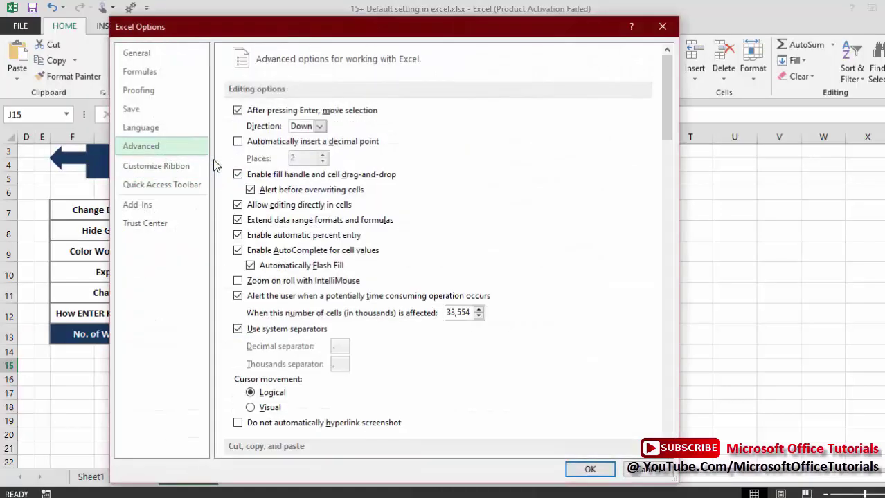
scroll(214, 166, down, 15)
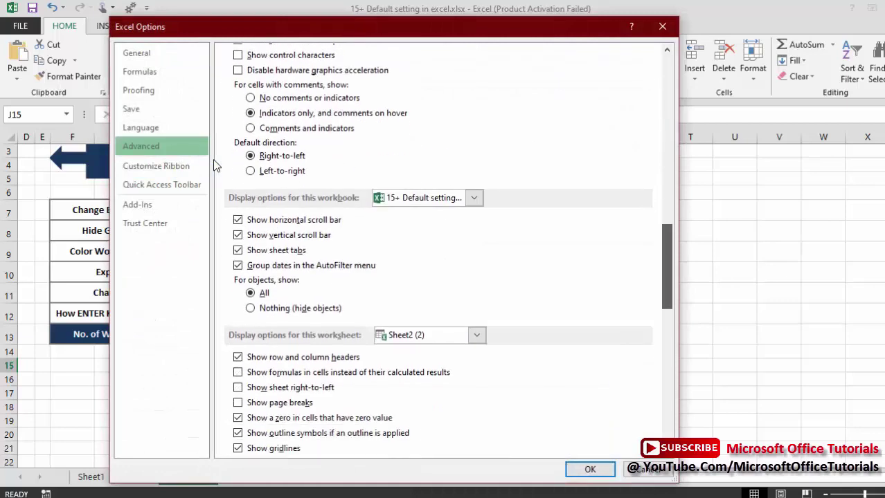
scroll(214, 166, up, 5)
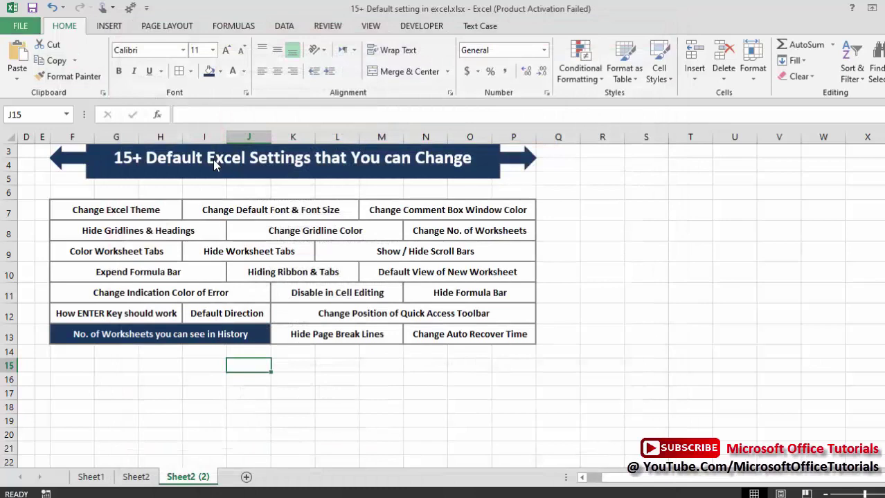
Look through the list of recent workbooks that can be opened, and return to the worksheet
key(alt+f)
key(o)
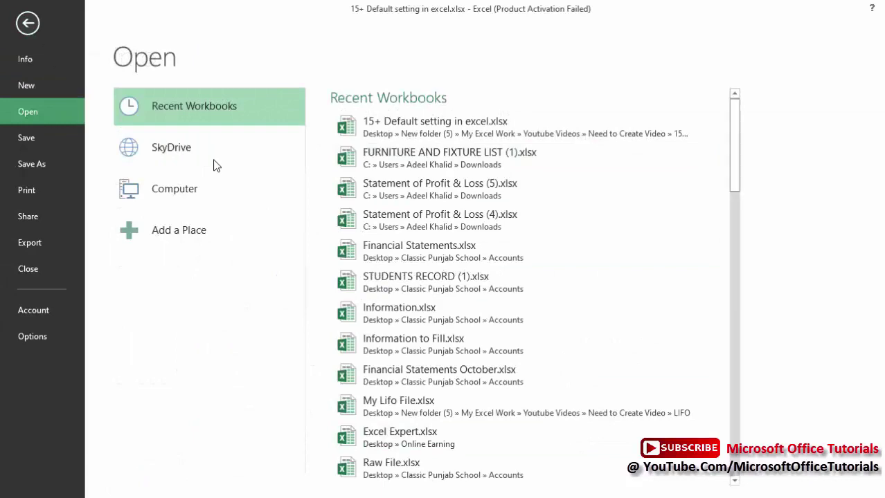
scroll(215, 165, down, 10)
scroll(215, 165, up, 10)
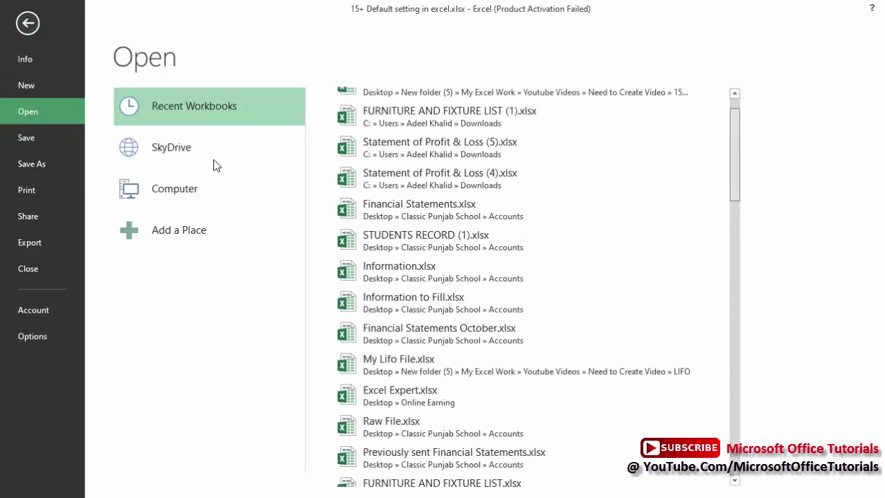
scroll(215, 165, up, 1)
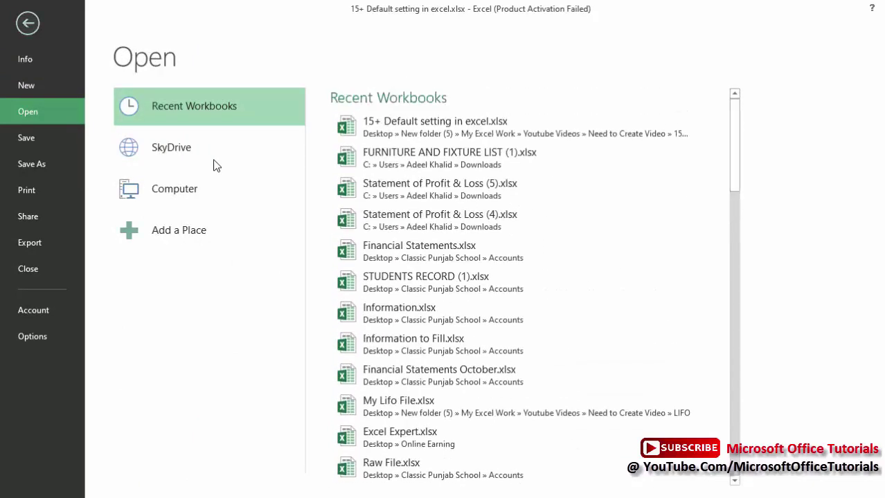
key(Escape)
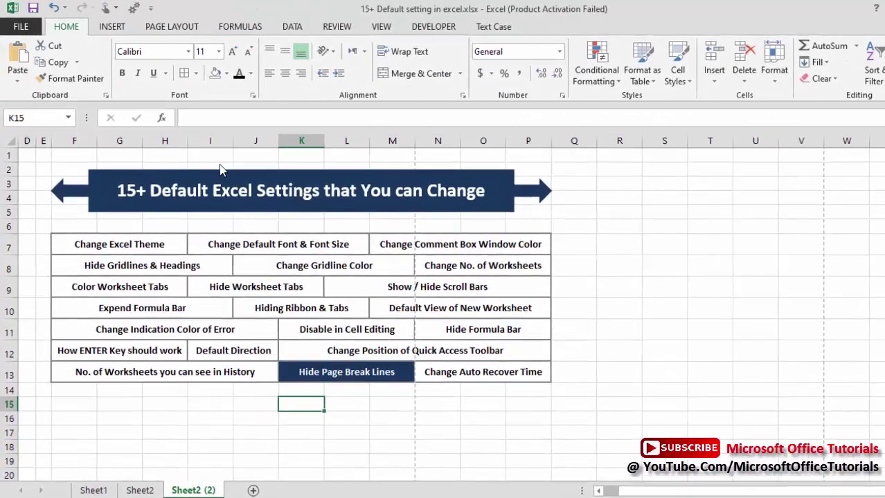
key(Left)
key(Down)
key(Down)
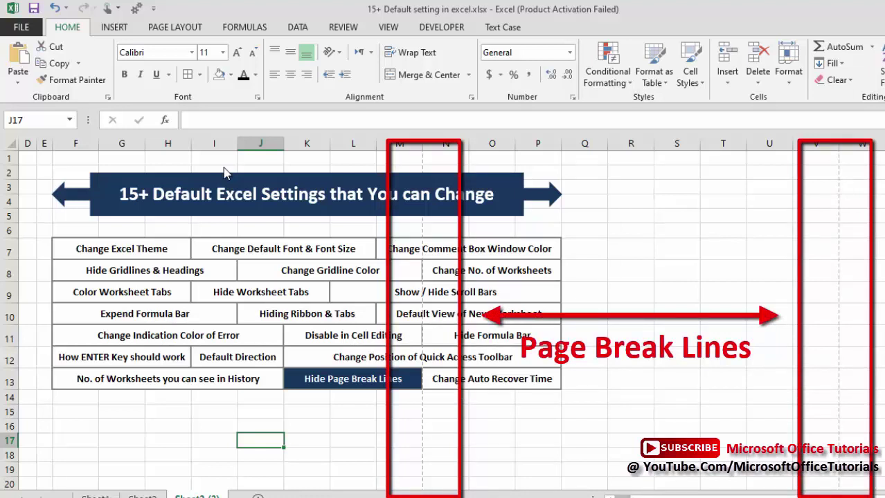
key(Right)
key(Right)
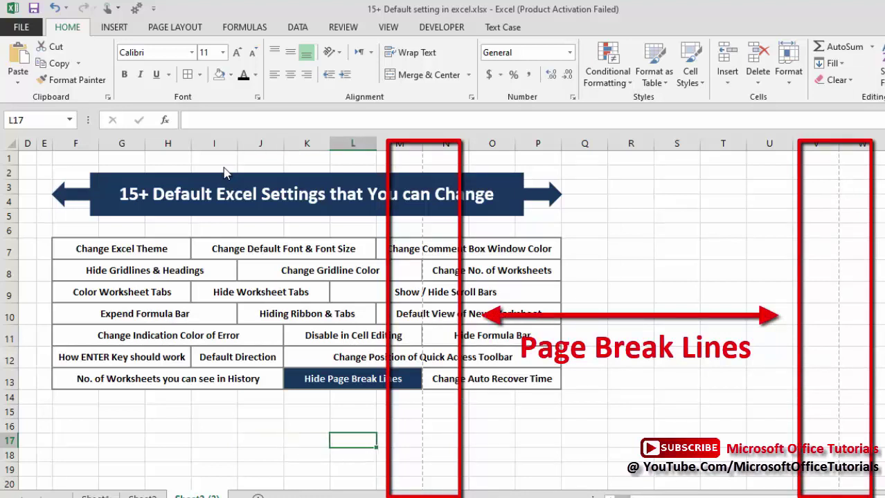
key(Left)
key(Left)
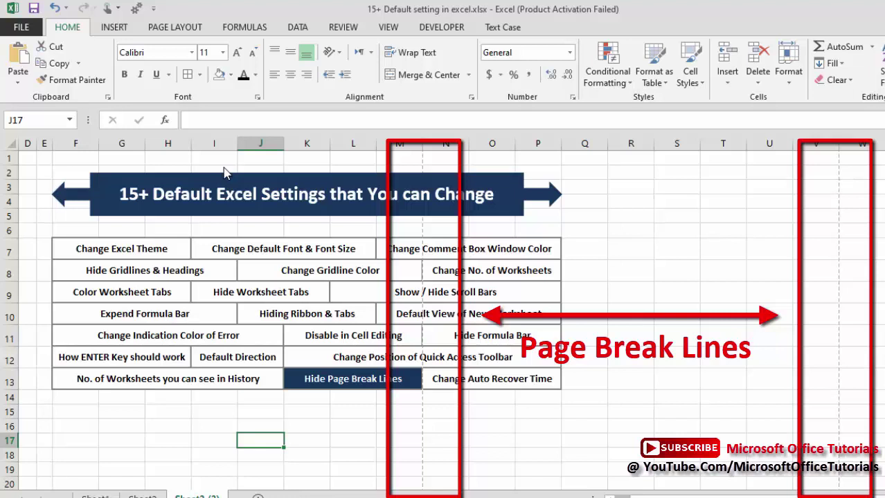
key(Down)
key(Right)
key(Right)
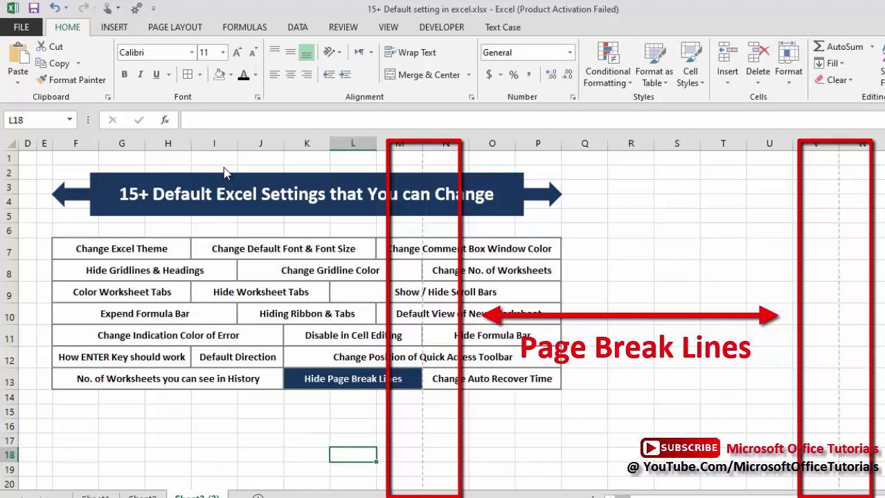
key(Left)
key(Left)
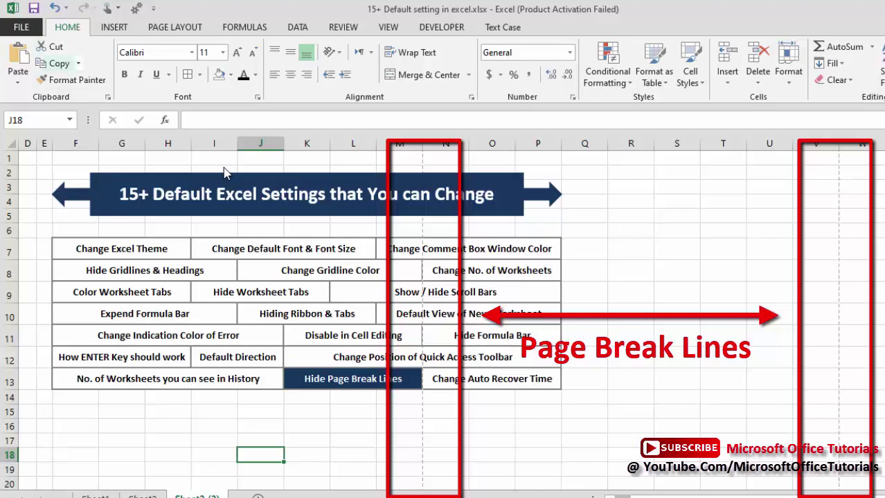
Hide the page break lines on worksheet Sheet2 (2) through the advanced display options
key(alt+f)
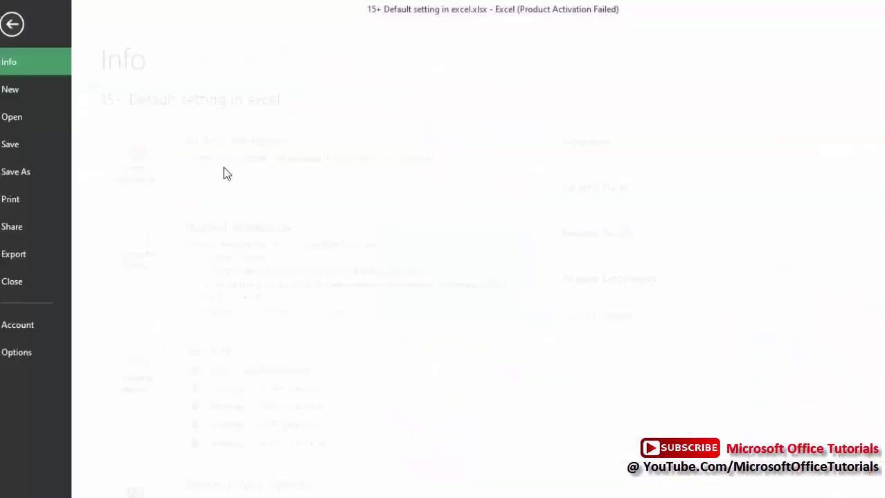
key(t)
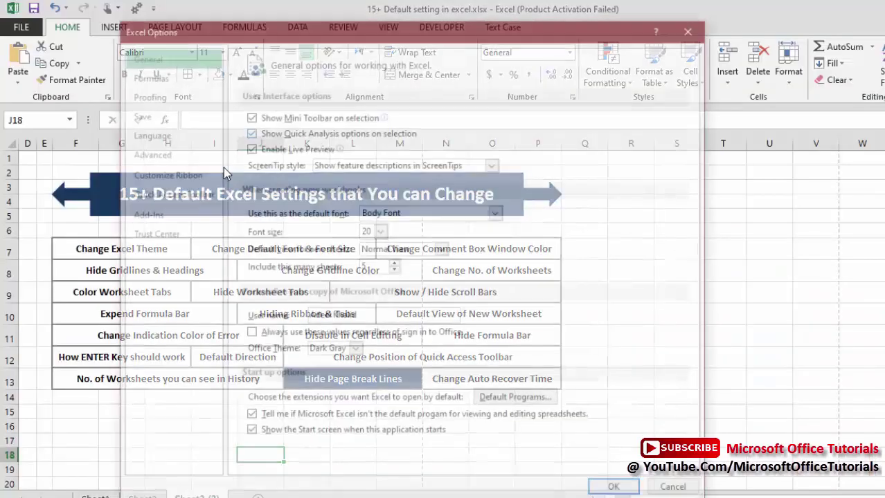
key(a)
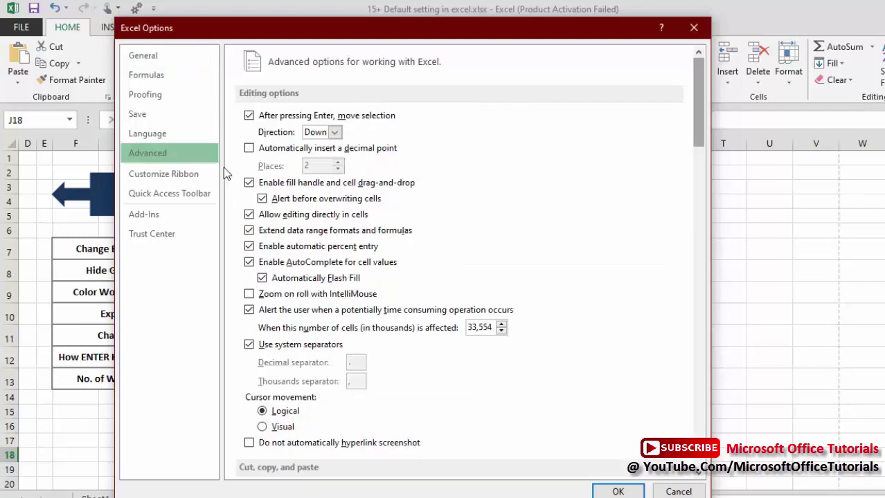
scroll(225, 173, down, 15)
scroll(224, 173, down, 3)
scroll(225, 173, up, 4)
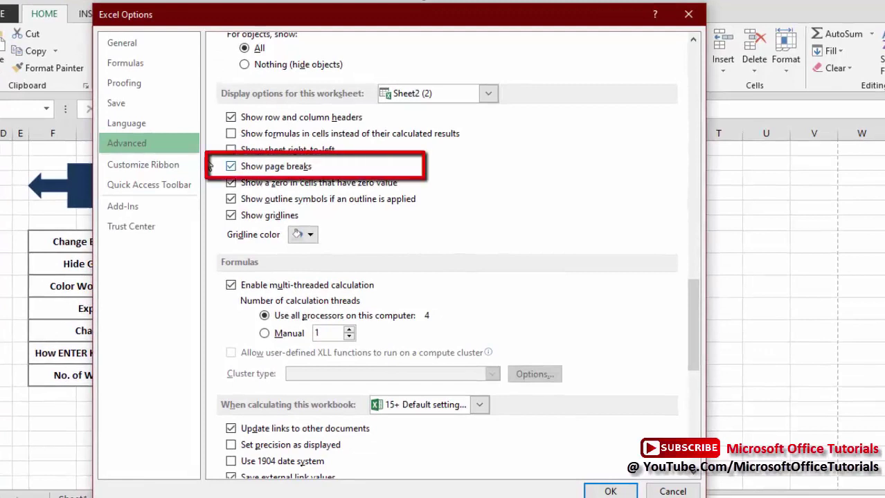
click(231, 167)
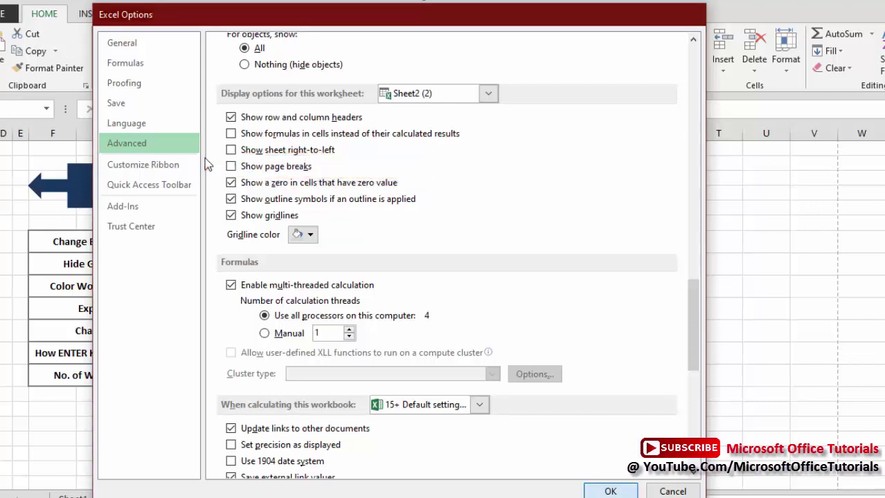
key(Return)
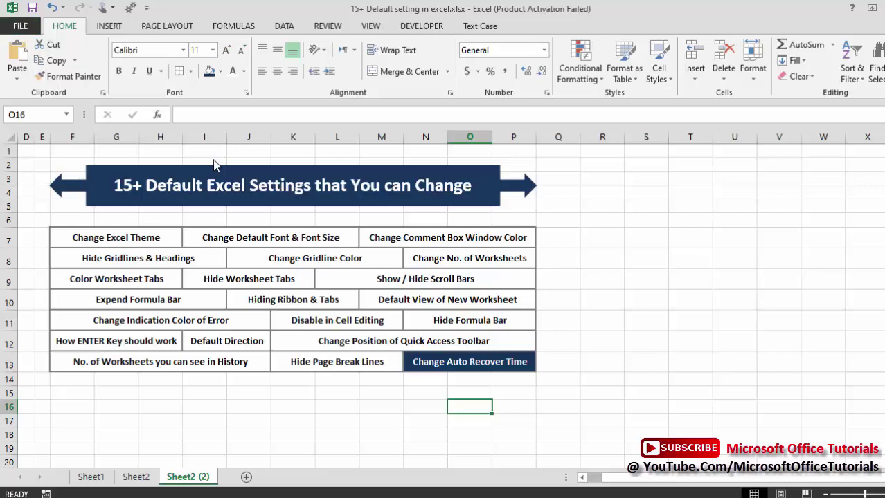
Open the Excel options to reach the AutoRecover time setting
key(alt+f)
key(Down)
key(Down)
key(Down)
key(Down)
key(Down)
key(Down)
key(Down)
key(Down)
key(Down)
key(Down)
key(Return)
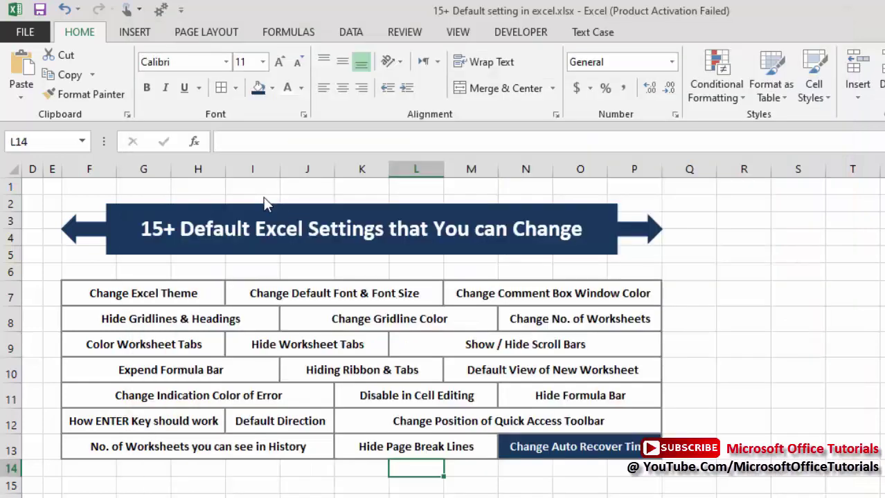
Select the whole table of setting topics, from Change Excel Theme to Change Auto Recover Time, in F7:P13
mouse_move(143, 293)
mouse_down()
mouse_move(634, 495)
mouse_move(634, 446)
mouse_up()
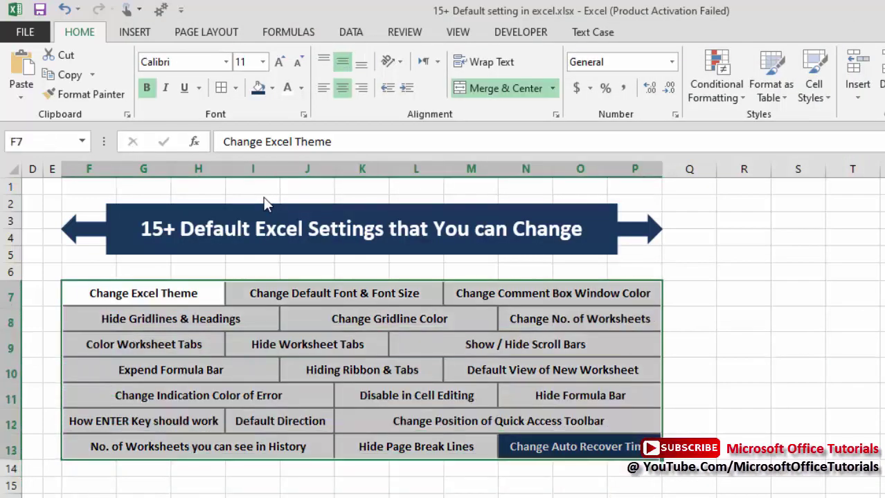